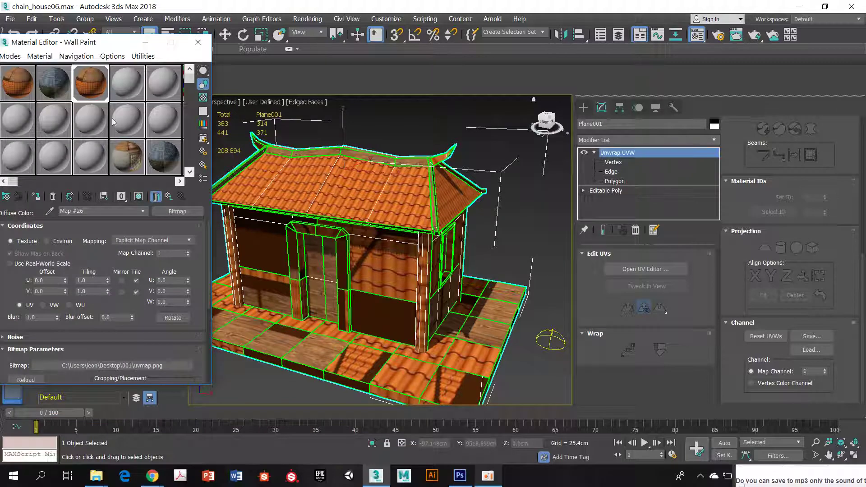
# - Switch the house to its base Editable Poly level and accept the topology warning with a scene hold
pyautogui.keyDown('alt'); pyautogui.moveTo(359, 183); pyautogui.dragTo(383, 167, button='middle'); pyautogui.keyUp('alt')
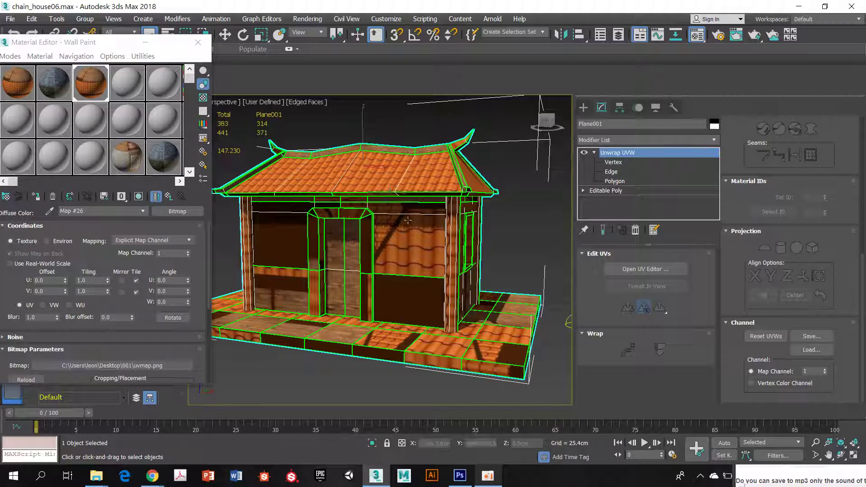
pyautogui.click(606, 191)
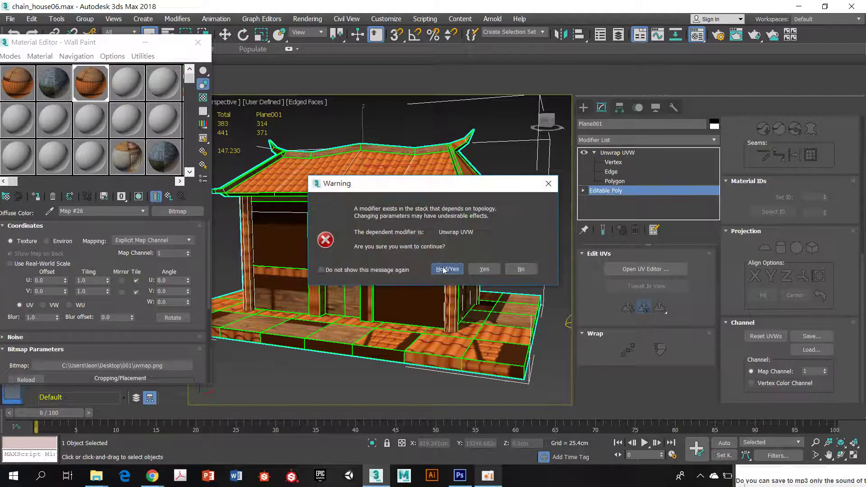
pyautogui.click(444, 269)
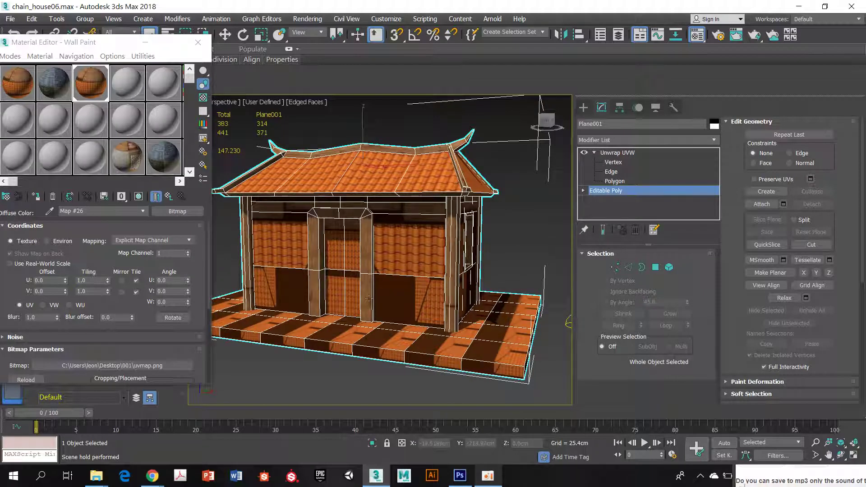
# - Review the texture images in the texturemap folder, including uvmap.png, and return to the 3D scene
pyautogui.moveTo(96, 476)
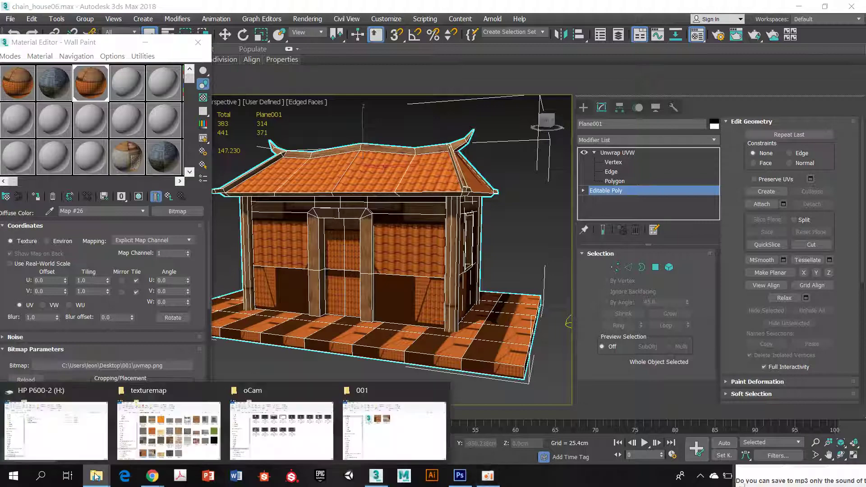
pyautogui.click(185, 438)
pyautogui.scroll(-3, 216, 382)
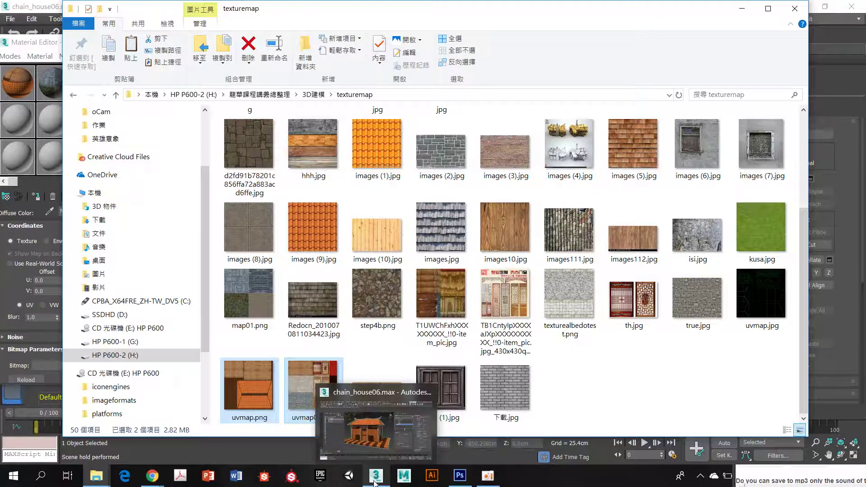
pyautogui.click(359, 409)
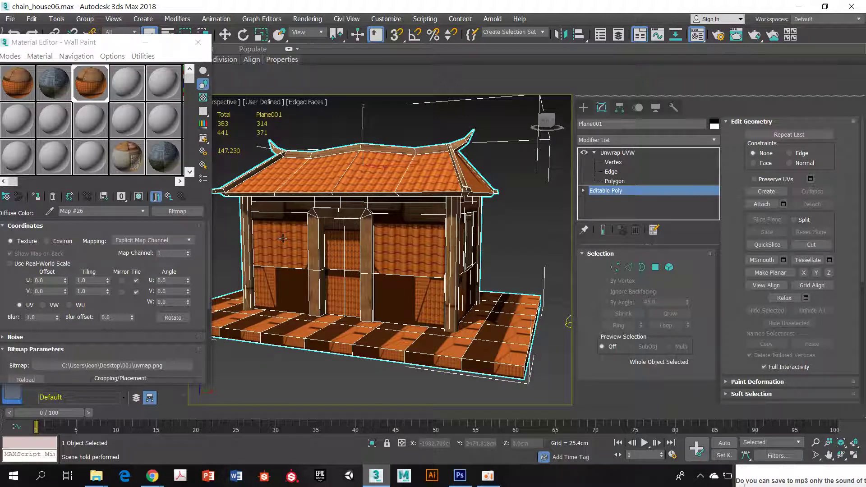
# - Compare the parameters of the third material, which uses uvmap.png, with those of the empty fourth material
pyautogui.click(99, 82)
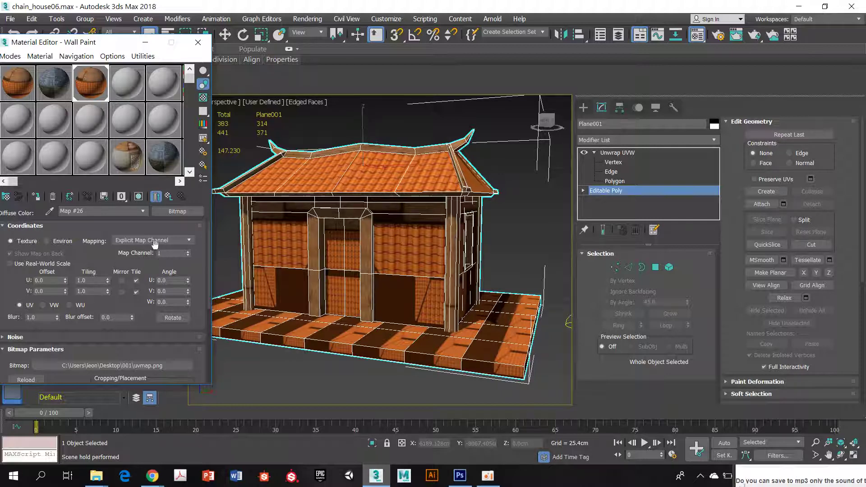
pyautogui.click(125, 79)
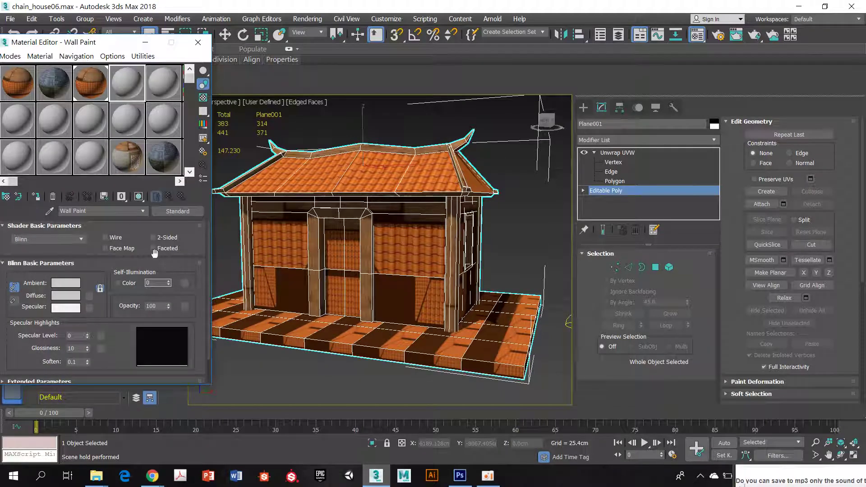
pyautogui.moveTo(151, 267)
pyautogui.mouseDown()
pyautogui.moveTo(153, 238)
pyautogui.moveTo(150, 254)
pyautogui.mouseUp()
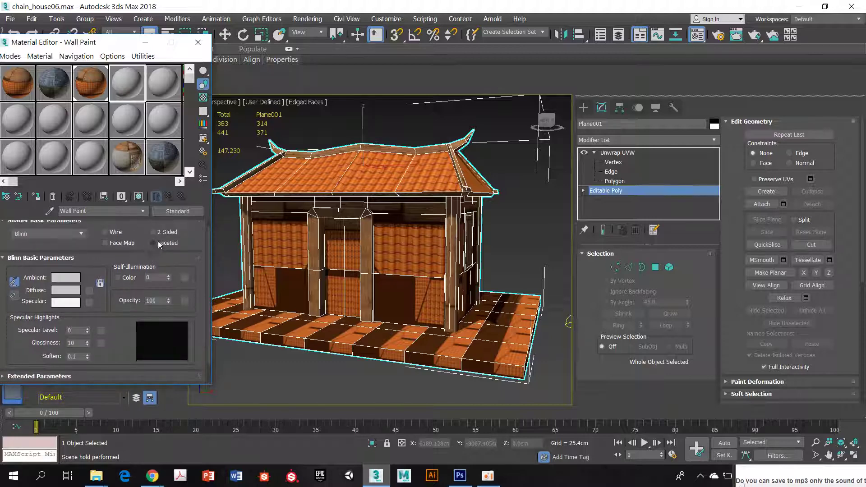
pyautogui.click(100, 92)
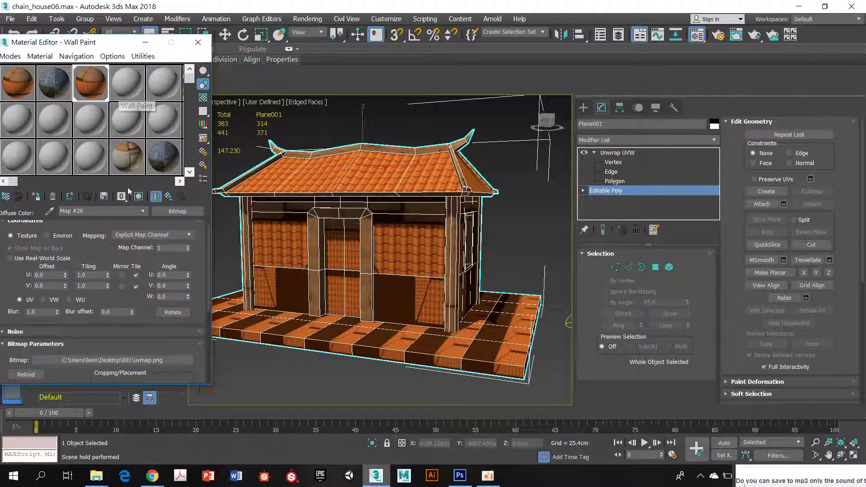
# - Load uvmap01.png as the diffuse bitmap of the fourth material and set its map channel to 2
pyautogui.click(125, 85)
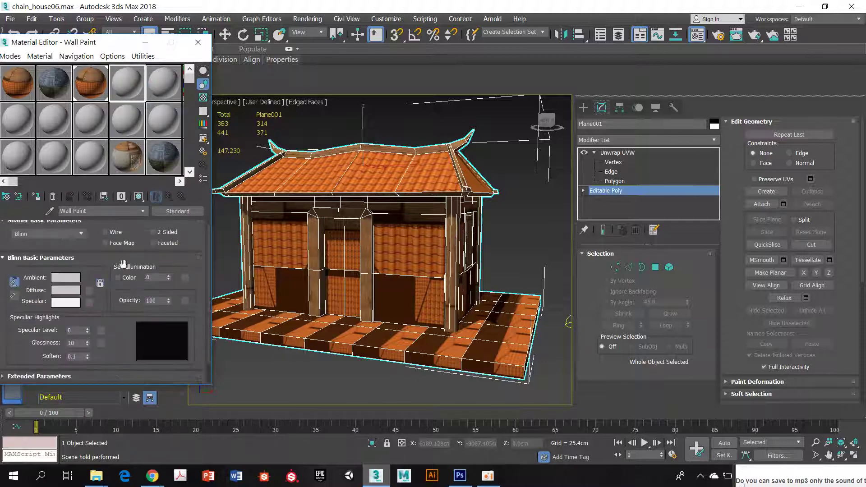
pyautogui.click(89, 290)
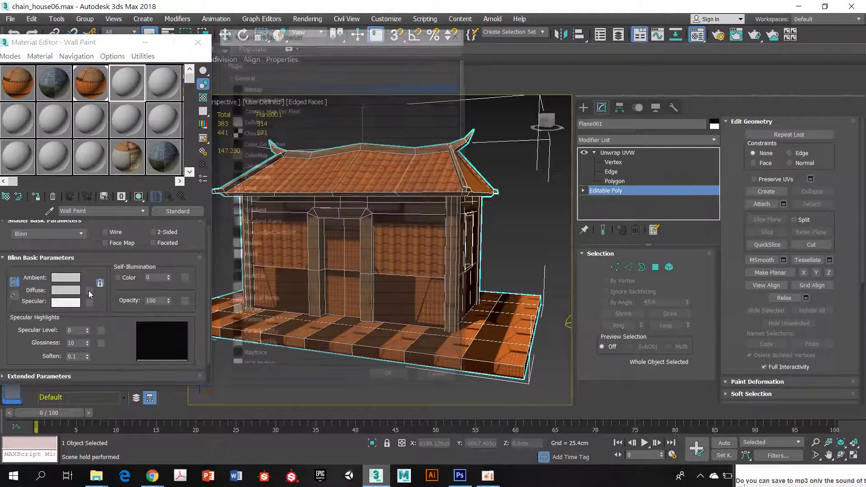
pyautogui.doubleClick(262, 86)
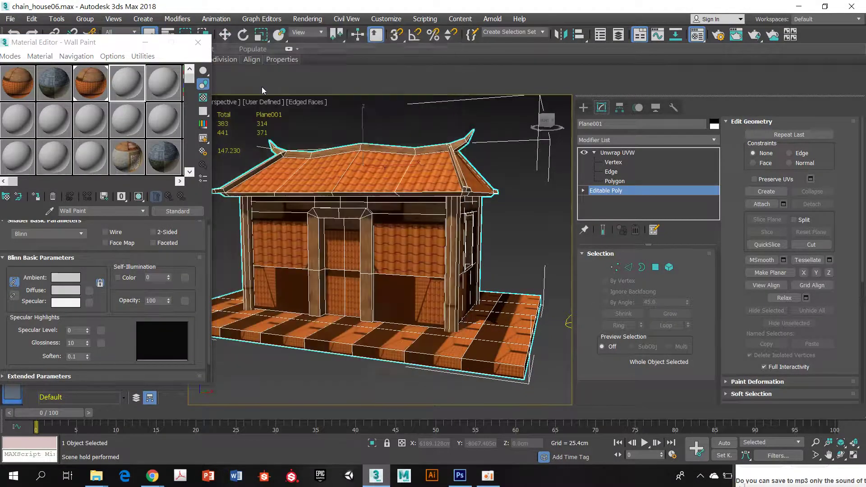
pyautogui.click(189, 99)
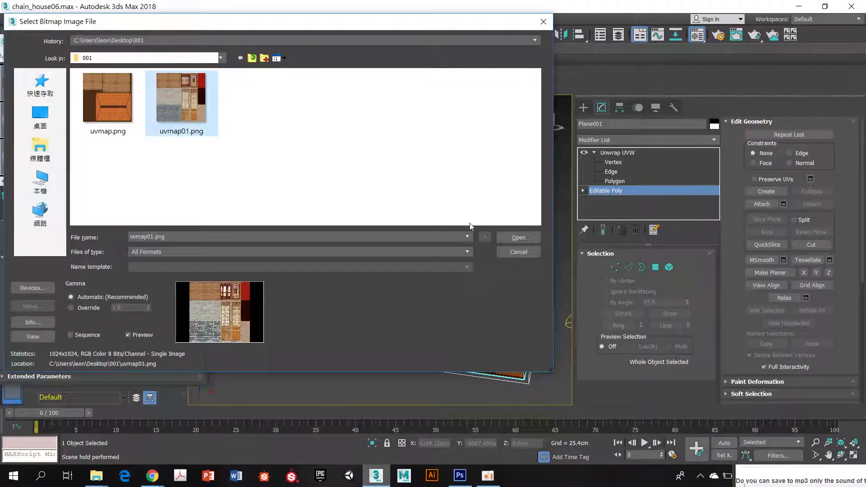
pyautogui.click(517, 238)
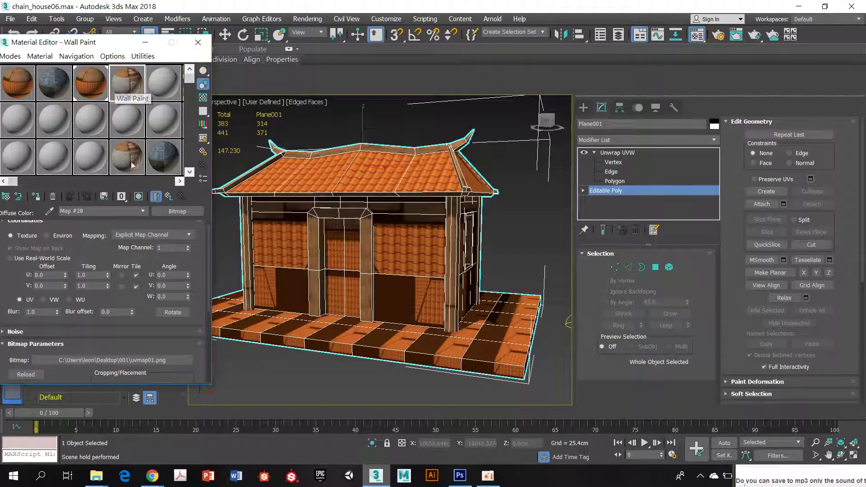
pyautogui.write('2')
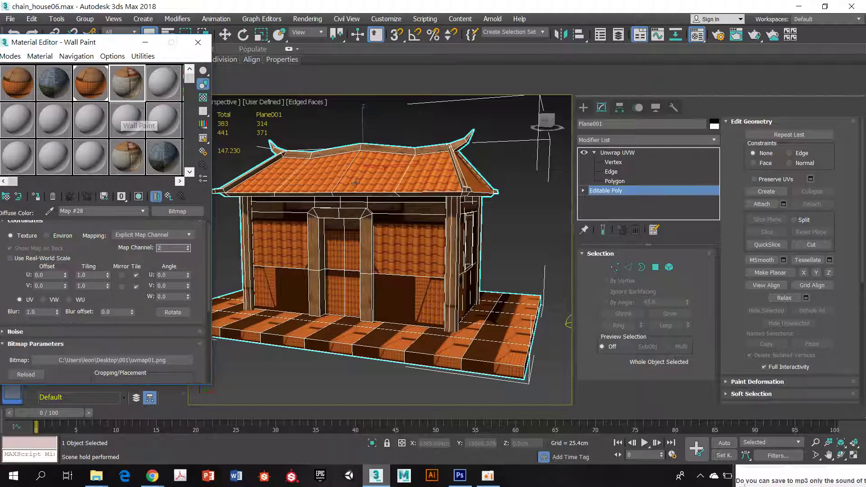
# - Add a second Unwrap UVW modifier on top of the house's existing Unwrap UVW
pyautogui.click(632, 153)
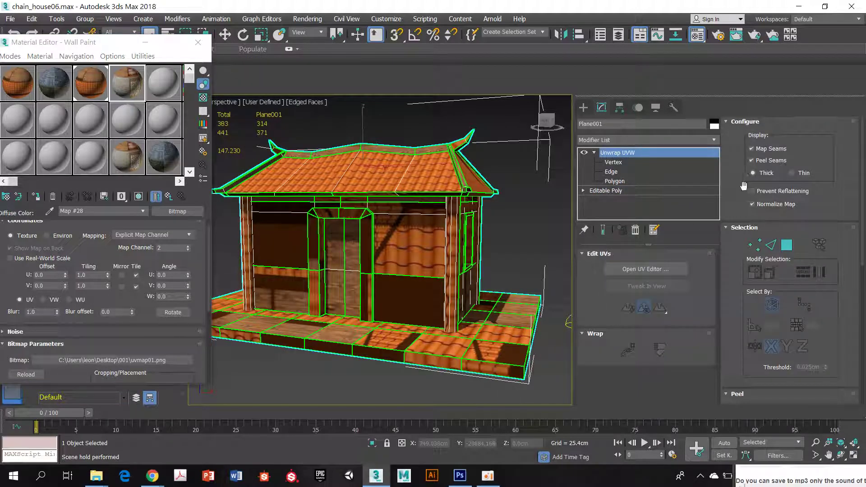
pyautogui.moveTo(746, 279); pyautogui.dragTo(731, 2)
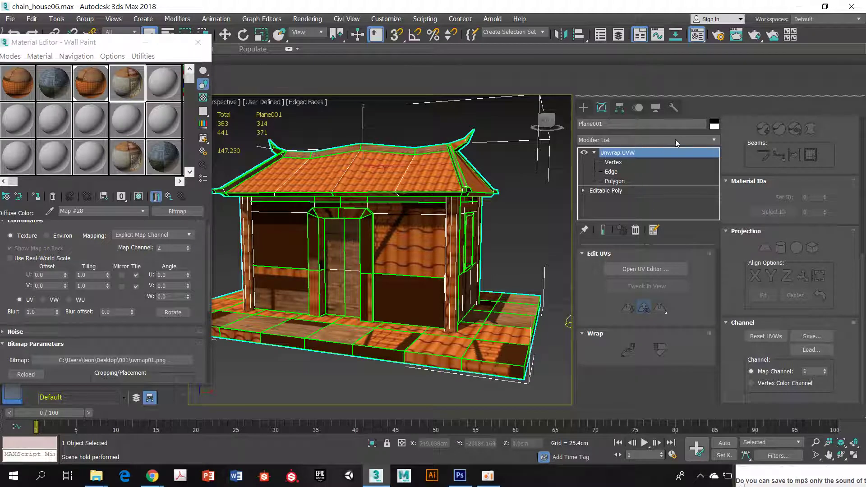
pyautogui.click(715, 138)
pyautogui.moveTo(715, 176); pyautogui.dragTo(714, 392)
pyautogui.click(618, 322)
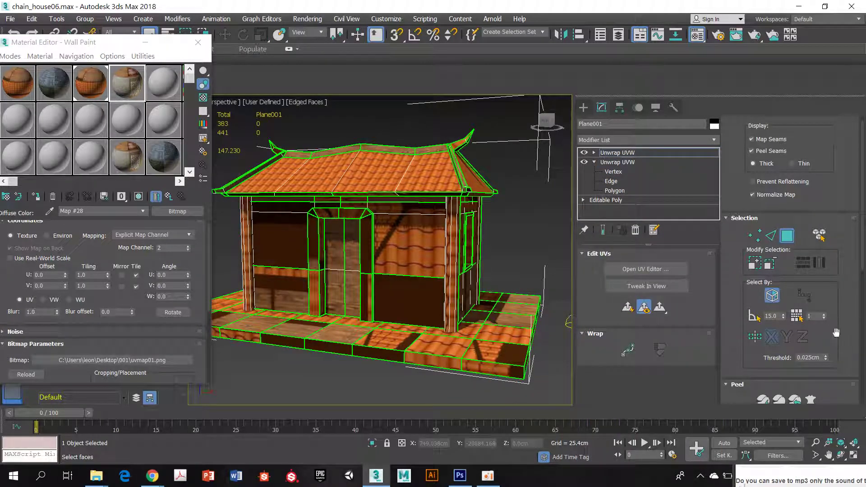
# - Set the upper Unwrap UVW modifier's map channel to 2 and move the current UVs to that channel
pyautogui.scroll(-5, 836, 333)
pyautogui.scroll(-2, 839, 356)
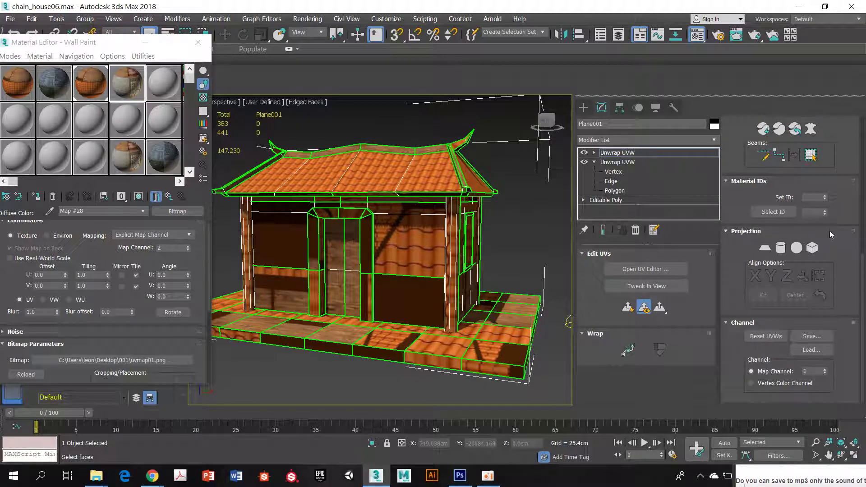
pyautogui.doubleClick(805, 371)
pyautogui.write('2')
pyautogui.press('Return')
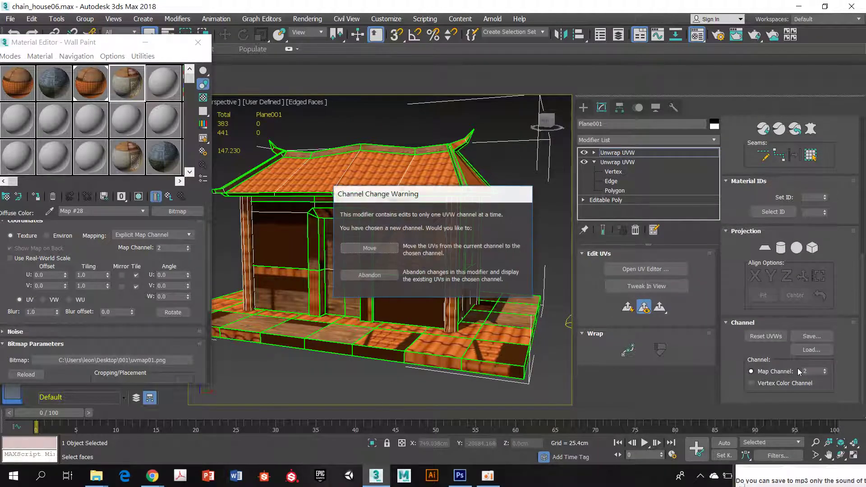
pyautogui.click(389, 249)
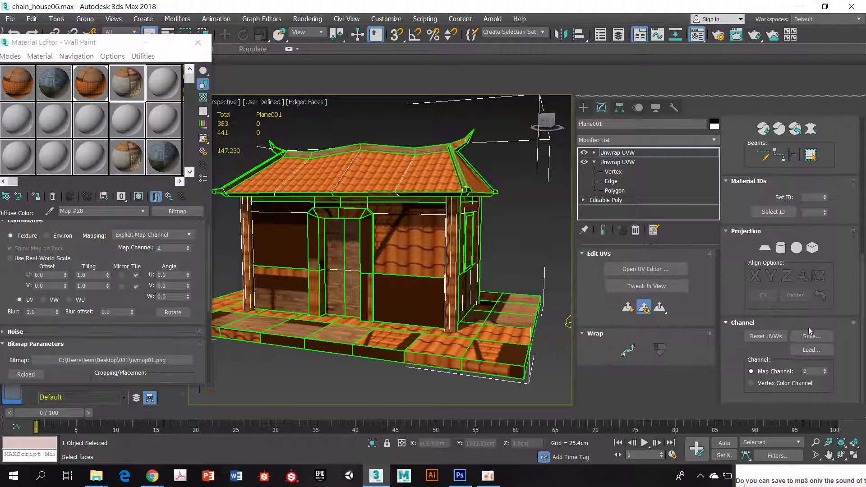
# - Assign the uvmap01.png material to the house, replacing the existing material of the same name
pyautogui.moveTo(130, 82); pyautogui.dragTo(390, 247)
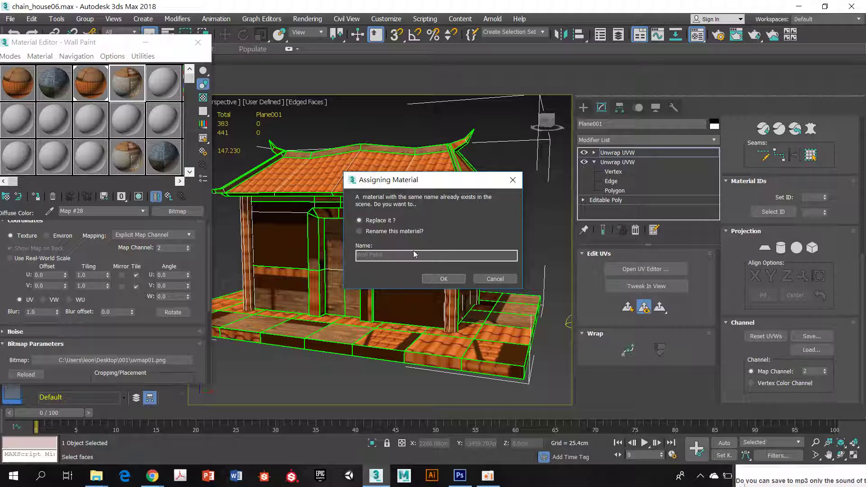
pyautogui.click(388, 234)
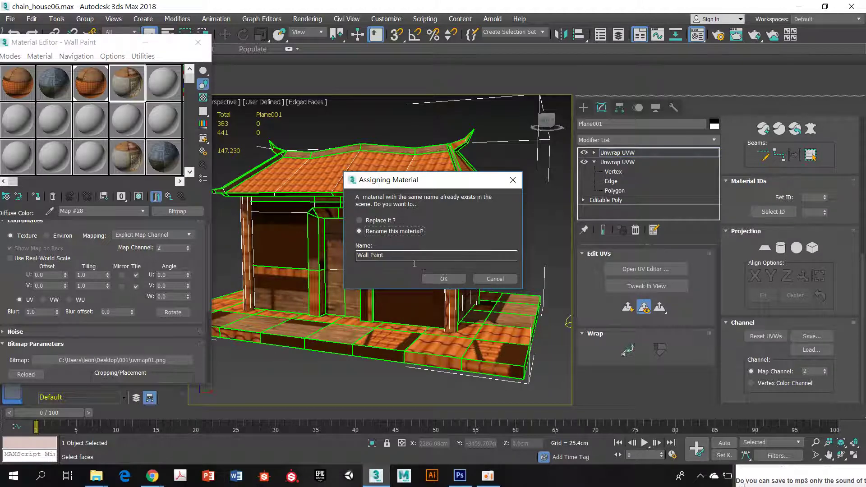
pyautogui.click(437, 280)
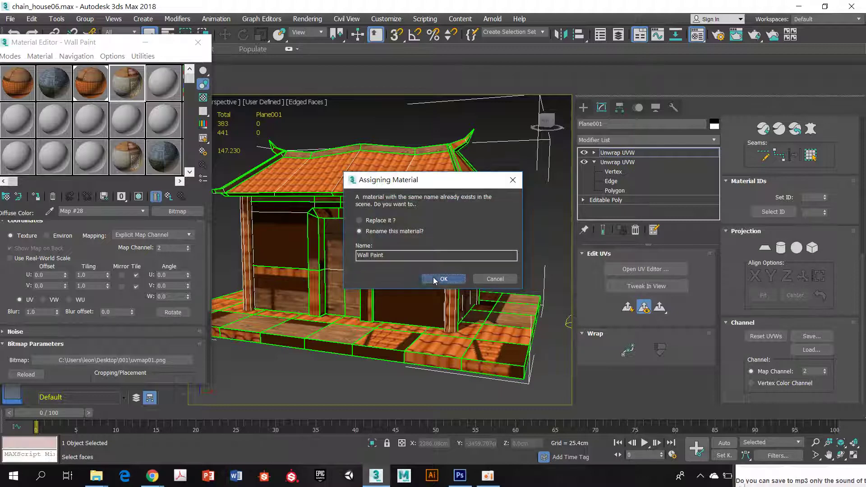
pyautogui.click(379, 220)
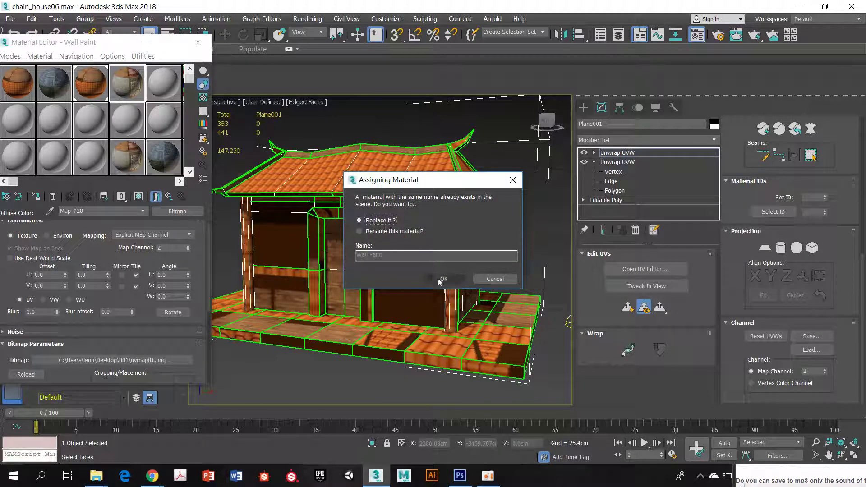
pyautogui.click(441, 279)
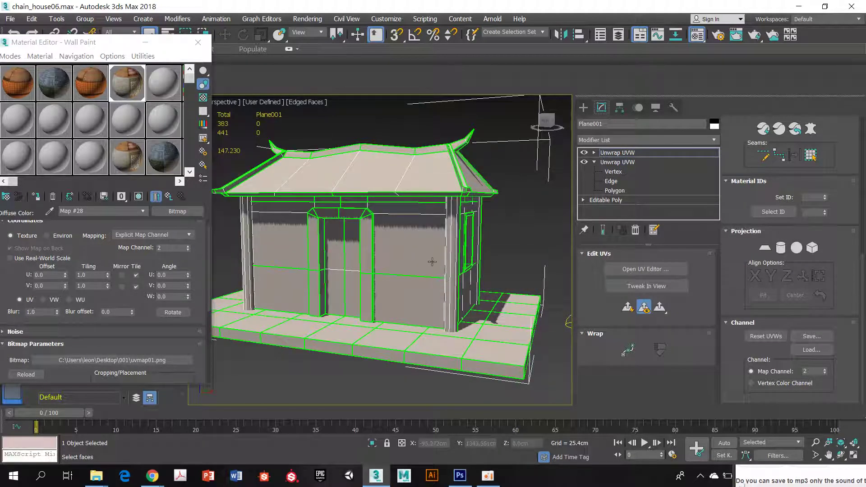
# - Restore the uvmap.png material on the house and check its map channel settings
pyautogui.moveTo(160, 130); pyautogui.dragTo(393, 256)
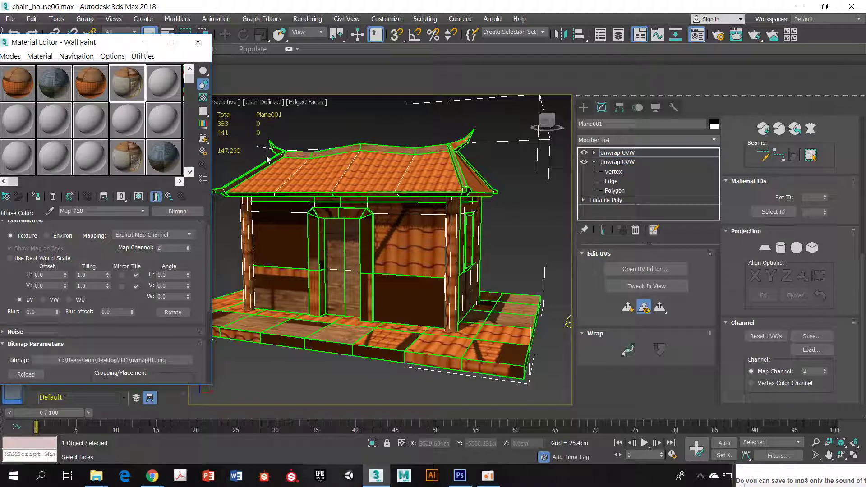
pyautogui.click(99, 97)
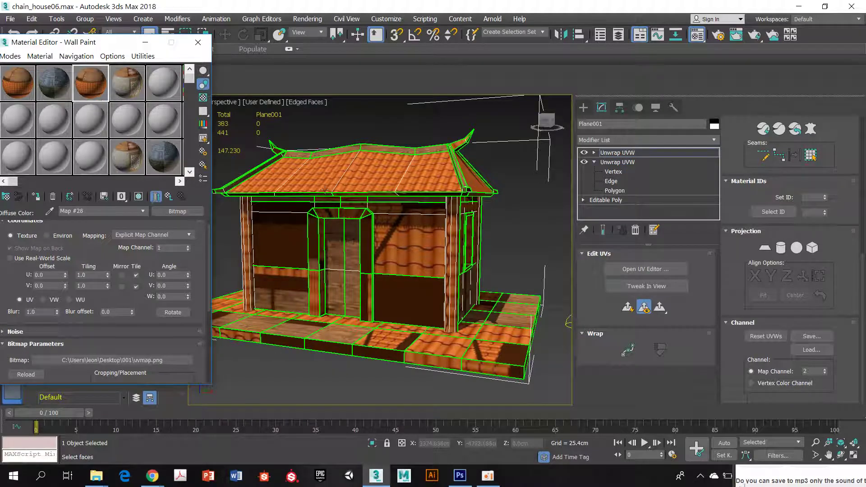
pyautogui.moveTo(338, 197); pyautogui.dragTo(348, 209, button='middle')
pyautogui.click(166, 125)
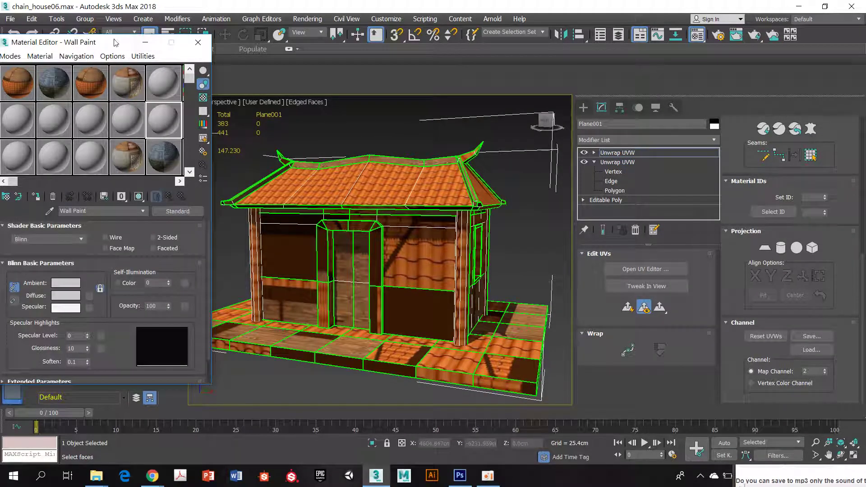
# - Reposition the Material Editor and apply the uvmap01.png material to the house again
pyautogui.moveTo(115, 42); pyautogui.dragTo(157, 77)
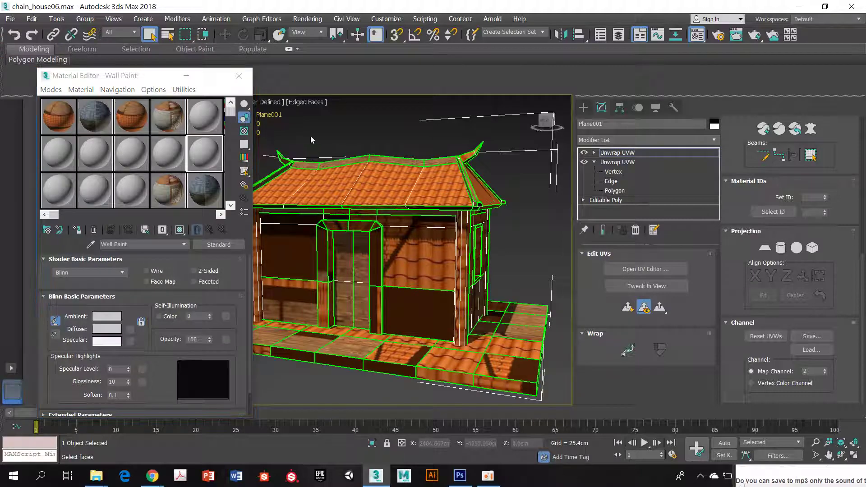
pyautogui.scroll(1, 311, 137)
pyautogui.click(178, 119)
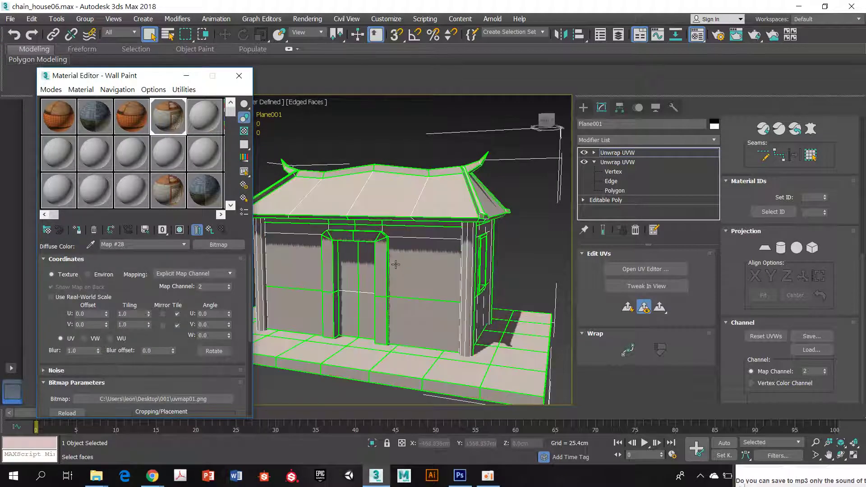
pyautogui.click(307, 126)
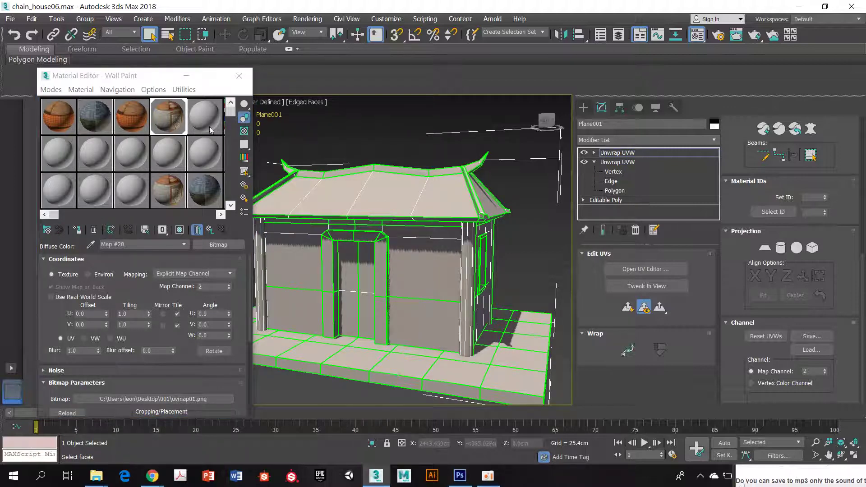
# - Reassign the third material with uvmap.png to the house, replacing the same-named material
pyautogui.click(131, 118)
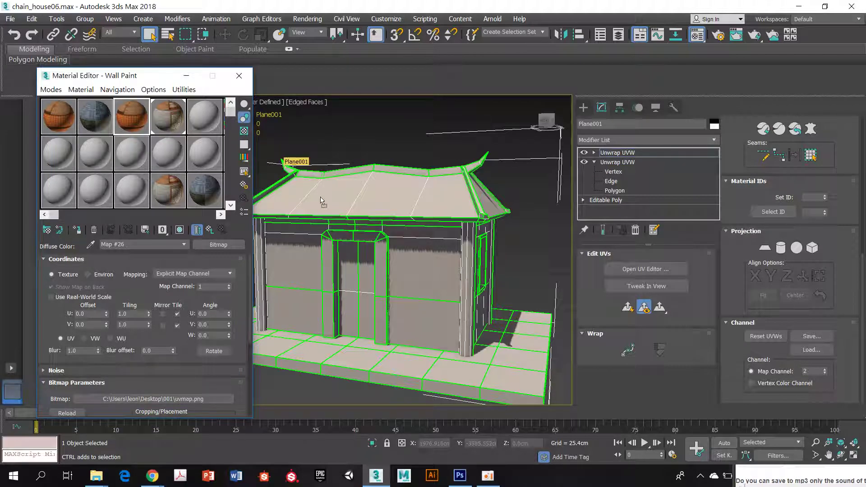
pyautogui.moveTo(320, 199); pyautogui.dragTo(321, 200)
pyautogui.click(444, 278)
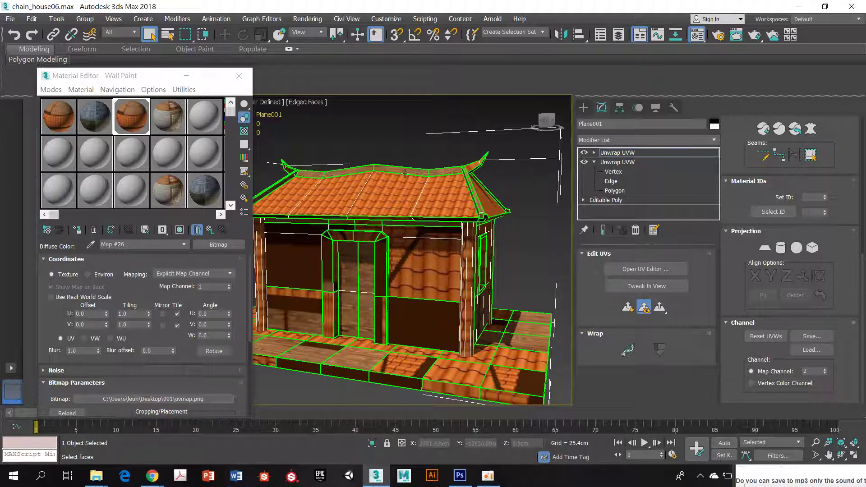
# - Go down to the house's base Editable Poly, accepting the topology warning, and select the wall element
pyautogui.click(605, 200)
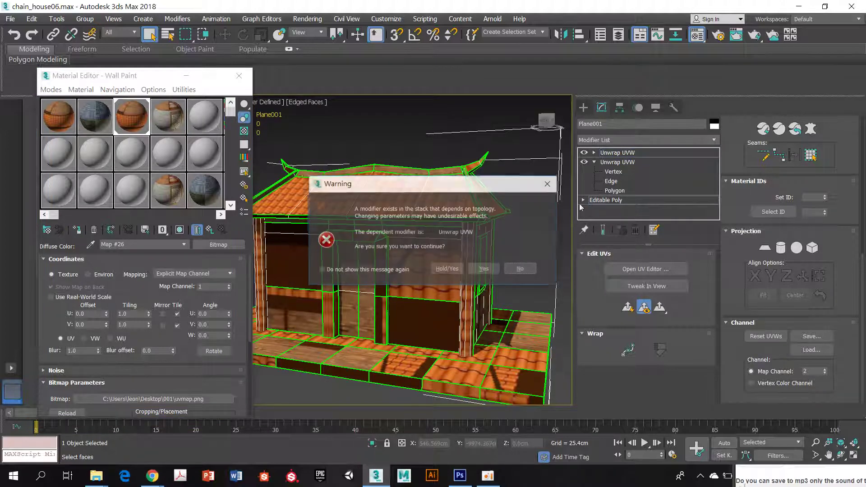
pyautogui.click(446, 269)
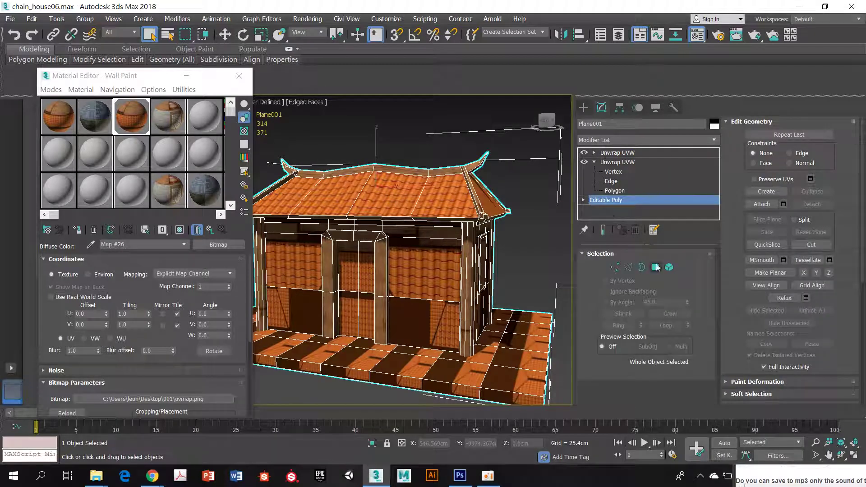
pyautogui.click(669, 269)
pyautogui.click(435, 267)
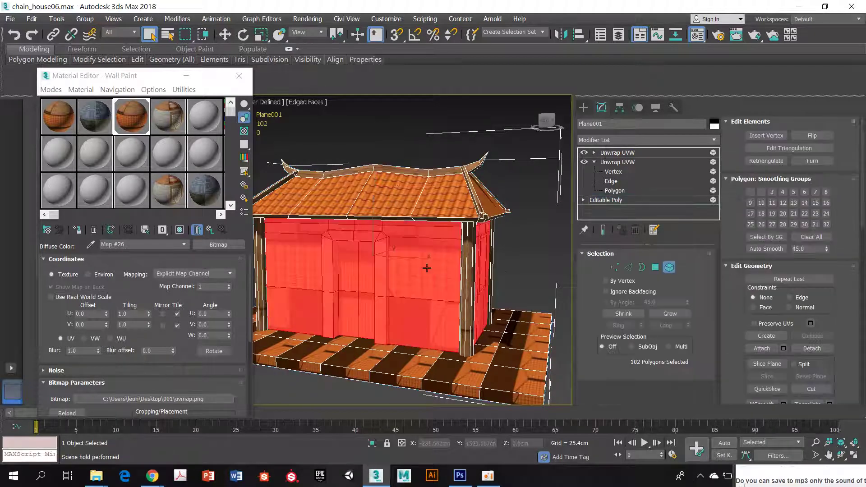
# - Assign the fourth sample material, with uvmap01.png, to the selected wall polygons and clear the selection
pyautogui.moveTo(175, 126); pyautogui.dragTo(358, 256)
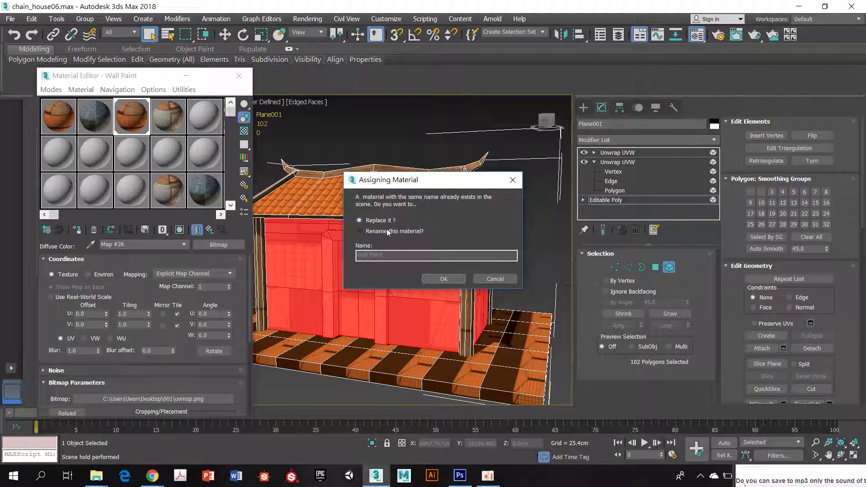
pyautogui.click(443, 279)
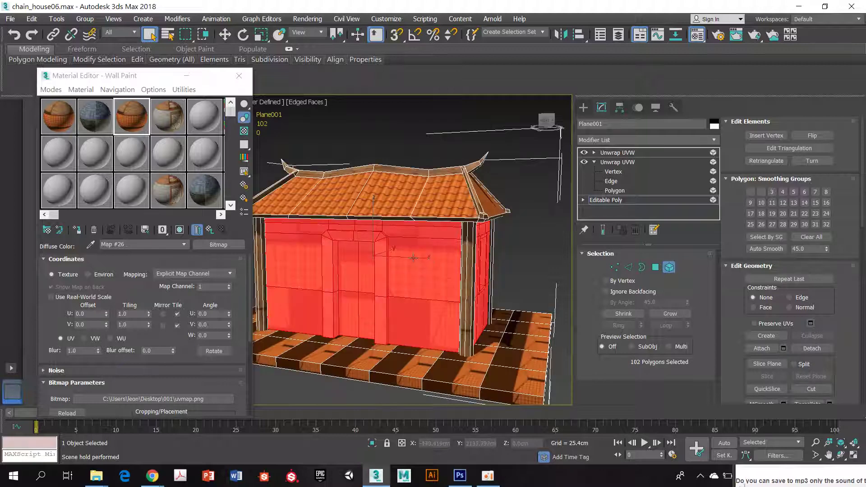
pyautogui.moveTo(166, 115); pyautogui.dragTo(394, 250)
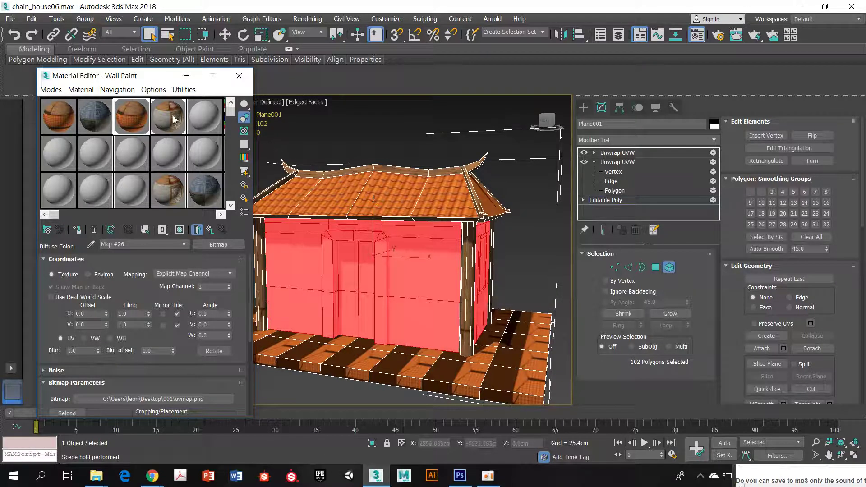
pyautogui.click(307, 133)
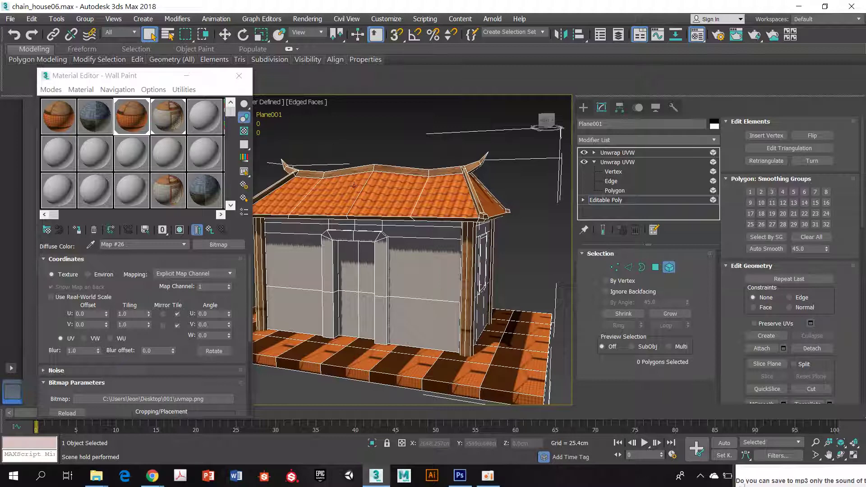
# - Leave element selection and open the UV editor for the upper Unwrap UVW modifier on map channel 2
pyautogui.click(669, 267)
pyautogui.click(437, 155)
pyautogui.click(411, 174)
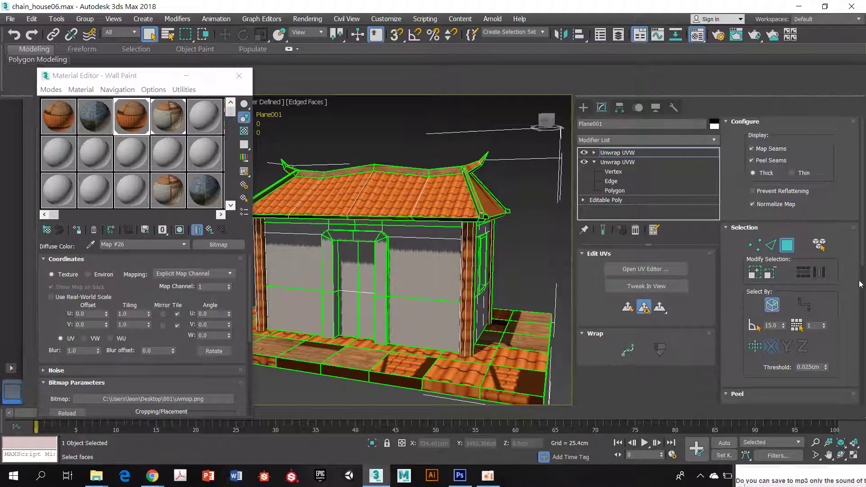
pyautogui.scroll(-3, 852, 288)
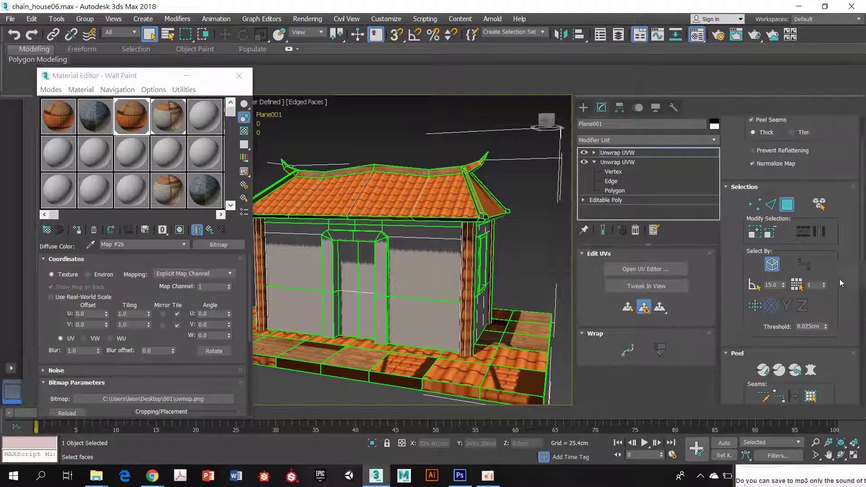
pyautogui.click(611, 153)
pyautogui.click(650, 268)
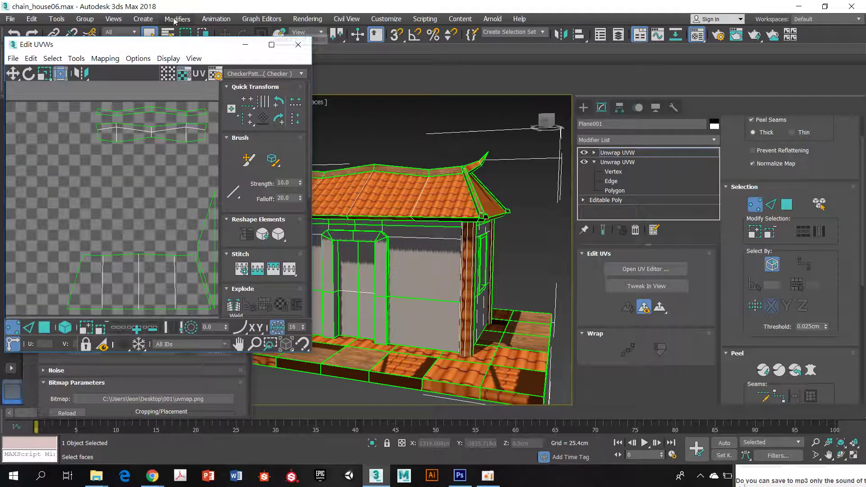
# - Select all the UV vertices of the house and move them out of the texture tile
pyautogui.moveTo(163, 45); pyautogui.dragTo(533, 56)
pyautogui.scroll(-6, 494, 182)
pyautogui.scroll(-3, 495, 180)
pyautogui.moveTo(506, 165); pyautogui.dragTo(458, 193, button='middle')
pyautogui.scroll(2, 458, 193)
pyautogui.moveTo(409, 160); pyautogui.dragTo(537, 248)
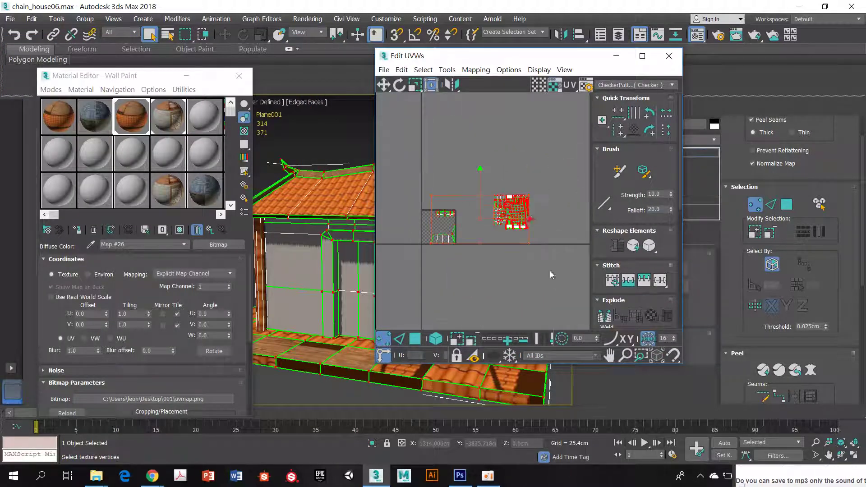
pyautogui.moveTo(519, 212); pyautogui.dragTo(481, 143)
pyautogui.moveTo(498, 196); pyautogui.dragTo(541, 184, button='middle')
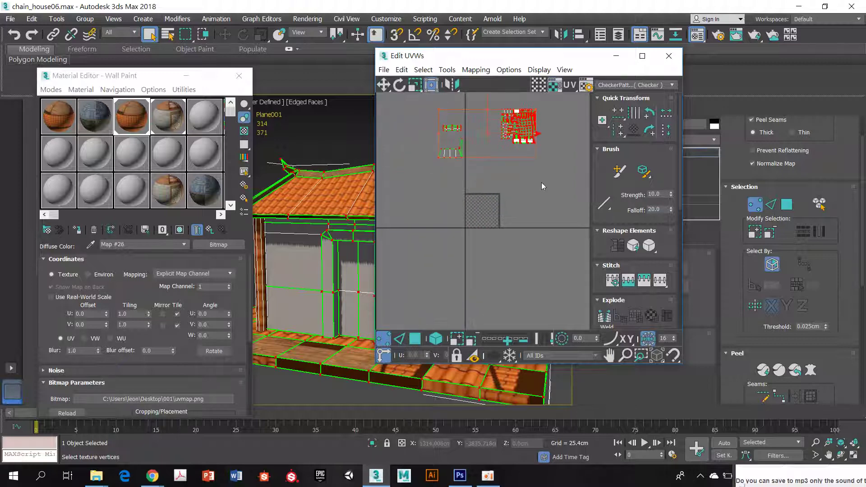
# - Show Map #28 (uvmap01.png) as the background texture in the UV editor
pyautogui.moveTo(514, 59); pyautogui.dragTo(670, 59)
pyautogui.click(773, 93)
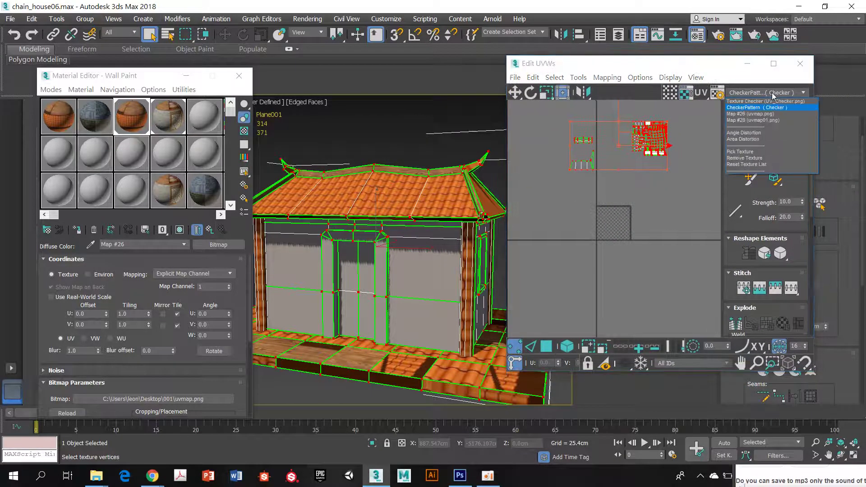
pyautogui.click(752, 120)
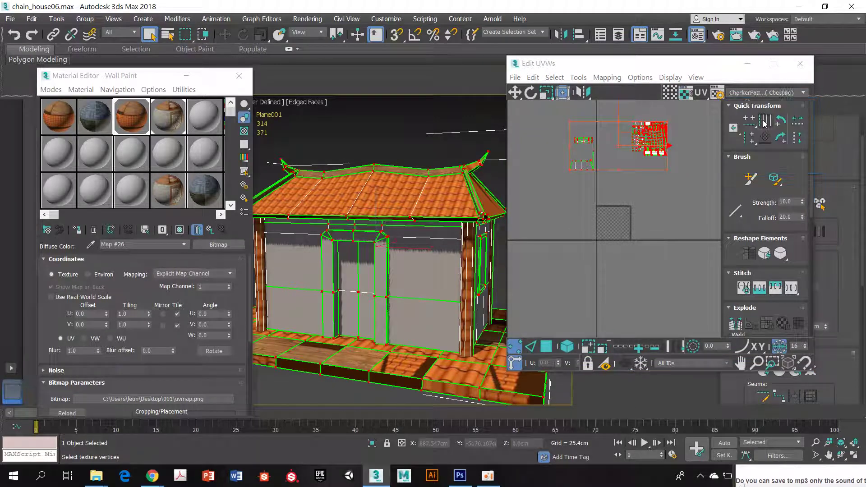
pyautogui.scroll(3, 648, 207)
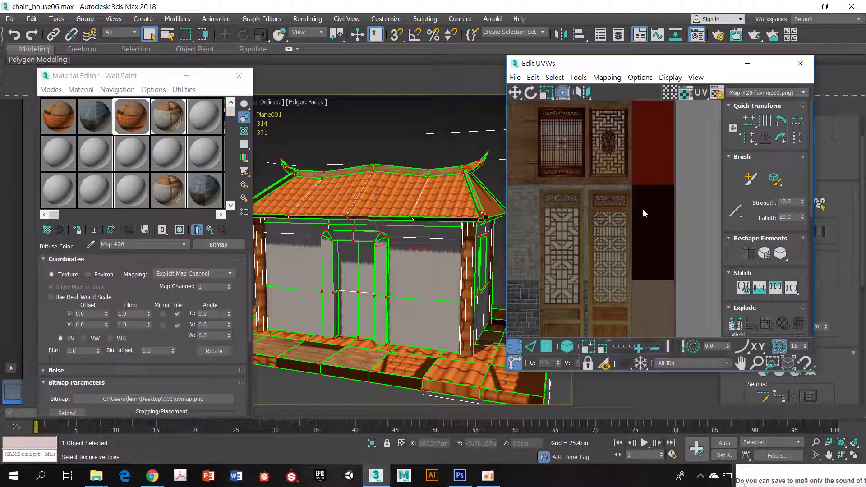
pyautogui.scroll(-8, 643, 209)
pyautogui.moveTo(598, 207); pyautogui.dragTo(566, 223, button='middle')
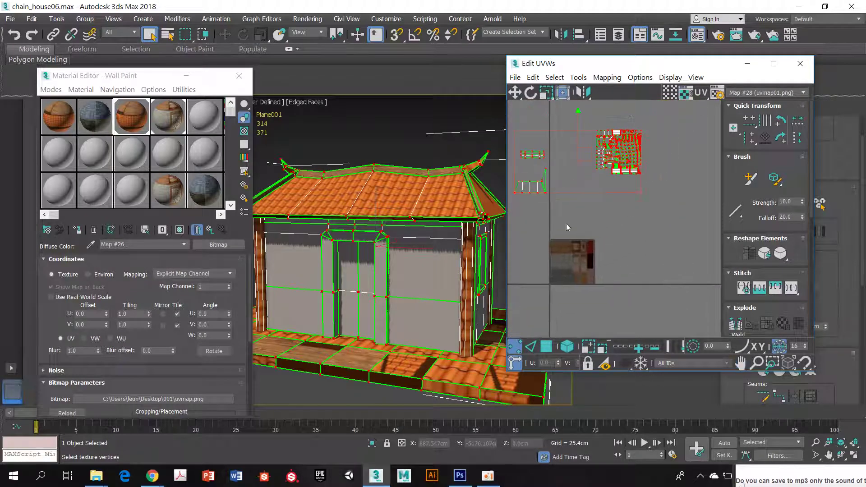
# - Switch to polygon selection and select the front wall faces on both sides of the door, including the strips above them
pyautogui.moveTo(581, 65); pyautogui.dragTo(475, 380)
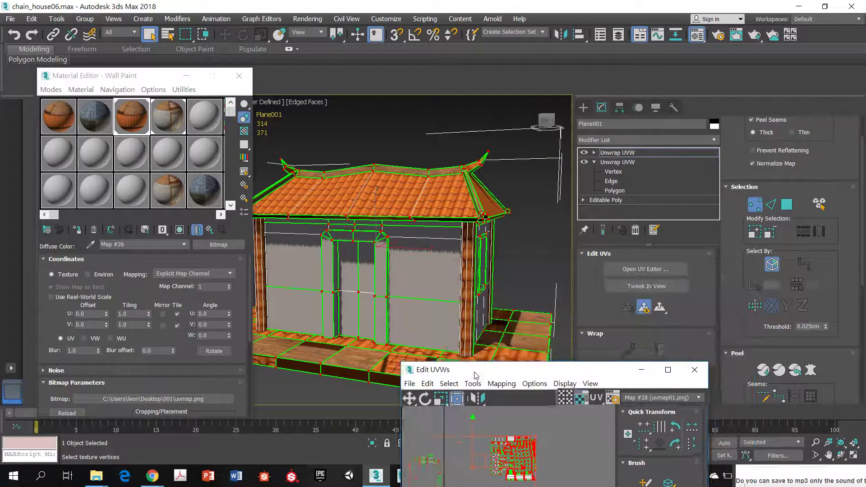
pyautogui.click(788, 207)
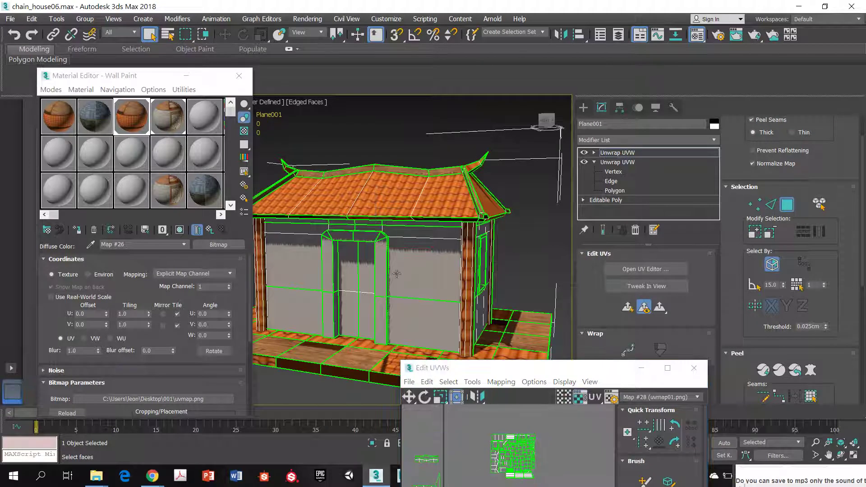
pyautogui.click(404, 271)
pyautogui.keyDown('ctrl'); pyautogui.click(411, 307); pyautogui.keyUp('ctrl')
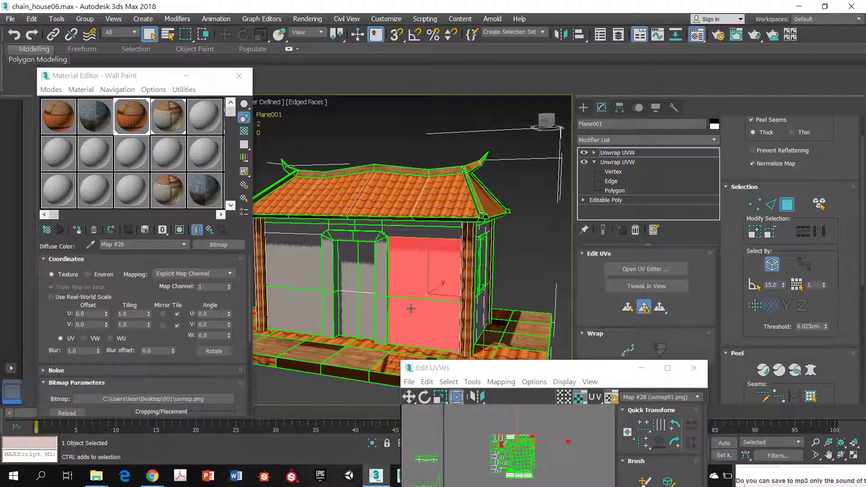
pyautogui.keyDown('ctrl'); pyautogui.click(412, 230); pyautogui.keyUp('ctrl')
pyautogui.keyDown('ctrl'); pyautogui.click(372, 230); pyautogui.keyUp('ctrl')
pyautogui.keyDown('ctrl'); pyautogui.click(344, 227); pyautogui.keyUp('ctrl')
pyautogui.keyDown('ctrl'); pyautogui.click(318, 228); pyautogui.keyUp('ctrl')
pyautogui.keyDown('ctrl'); pyautogui.click(306, 247); pyautogui.keyUp('ctrl')
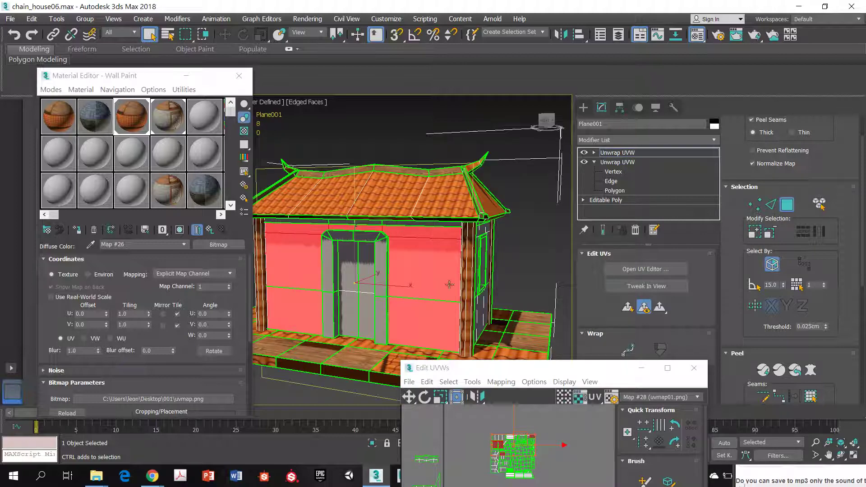
# - Apply a planar projection to the selected front wall faces, aligned to Y and fitted
pyautogui.moveTo(501, 367); pyautogui.dragTo(127, 75)
pyautogui.moveTo(404, 131); pyautogui.dragTo(446, 118, button='middle')
pyautogui.scroll(-3, 852, 271)
pyautogui.scroll(-6, 854, 274)
pyautogui.click(765, 259)
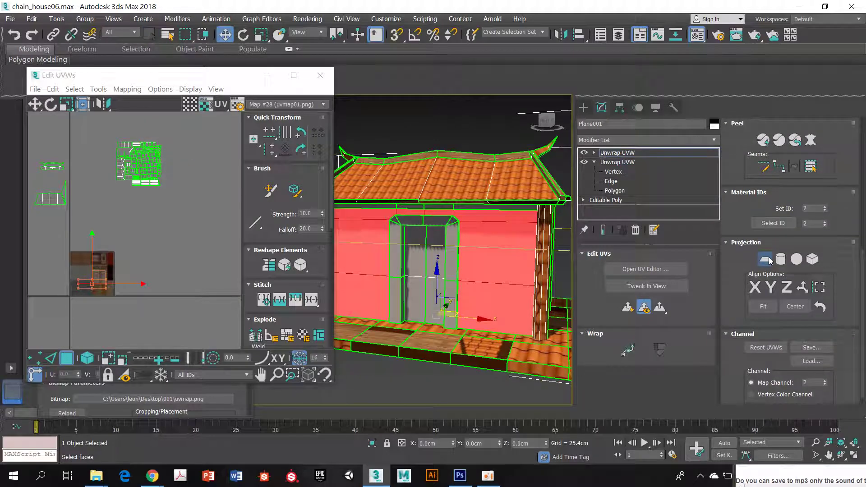
pyautogui.click(772, 288)
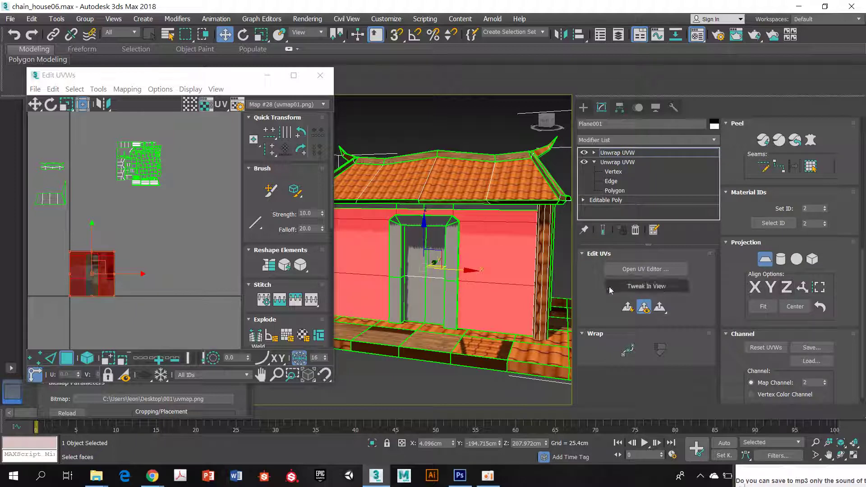
pyautogui.click(763, 307)
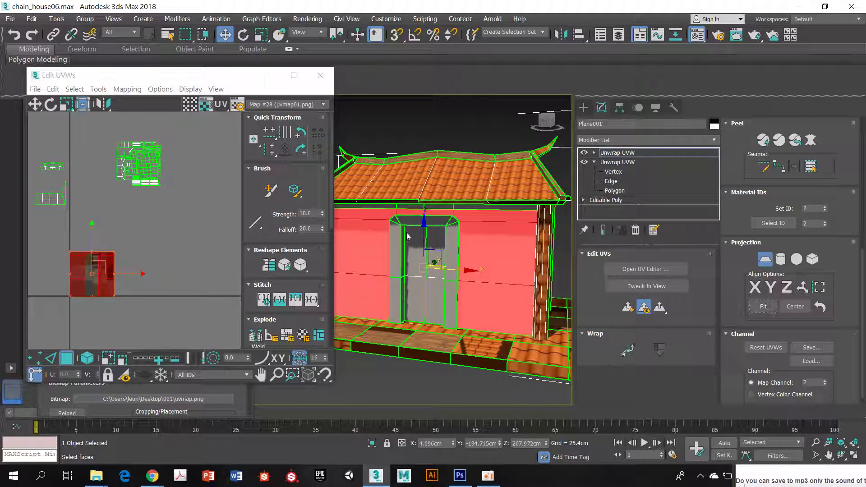
# - Examine the projected wall faces over the texture and turn off the planar projection
pyautogui.moveTo(162, 239); pyautogui.dragTo(188, 196, button='middle')
pyautogui.scroll(4, 186, 193)
pyautogui.moveTo(119, 238); pyautogui.dragTo(228, 143, button='middle')
pyautogui.scroll(2, 229, 144)
pyautogui.scroll(1, 160, 168)
pyautogui.moveTo(160, 168); pyautogui.dragTo(185, 171, button='middle')
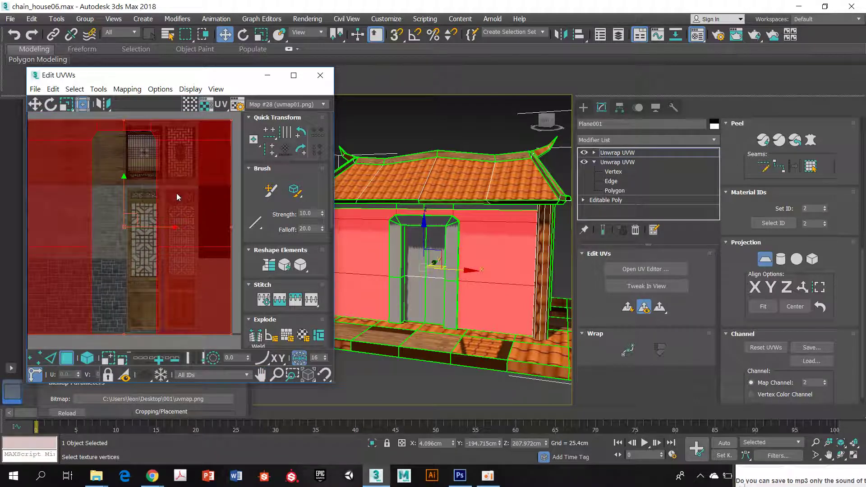
pyautogui.scroll(-5, 177, 193)
pyautogui.moveTo(203, 172); pyautogui.dragTo(164, 182, button='middle')
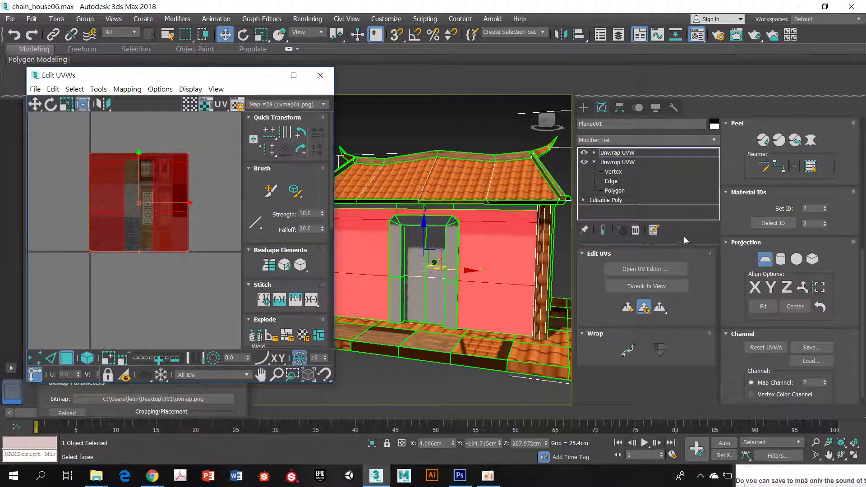
pyautogui.click(765, 259)
# - Select all the front wall UV faces and scale them down to about half size over the grey brick area
pyautogui.moveTo(148, 190); pyautogui.dragTo(196, 258)
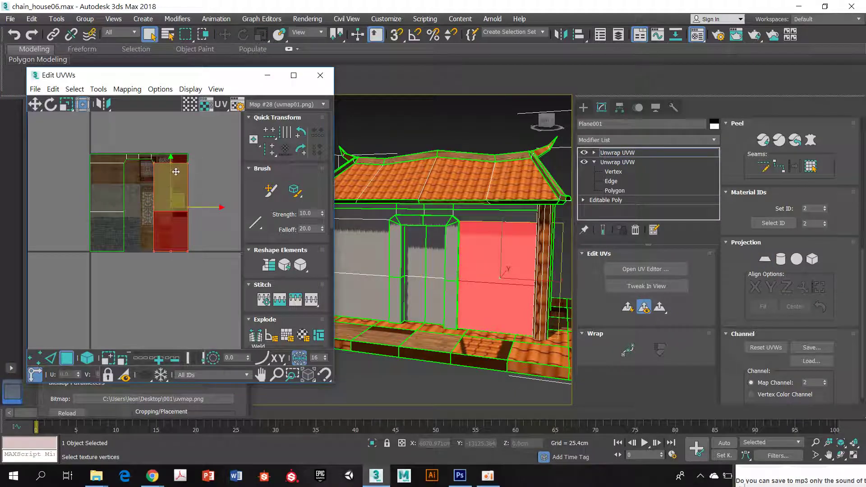
pyautogui.hotkey('ctrl', 'a')
pyautogui.moveTo(150, 196); pyautogui.dragTo(165, 222)
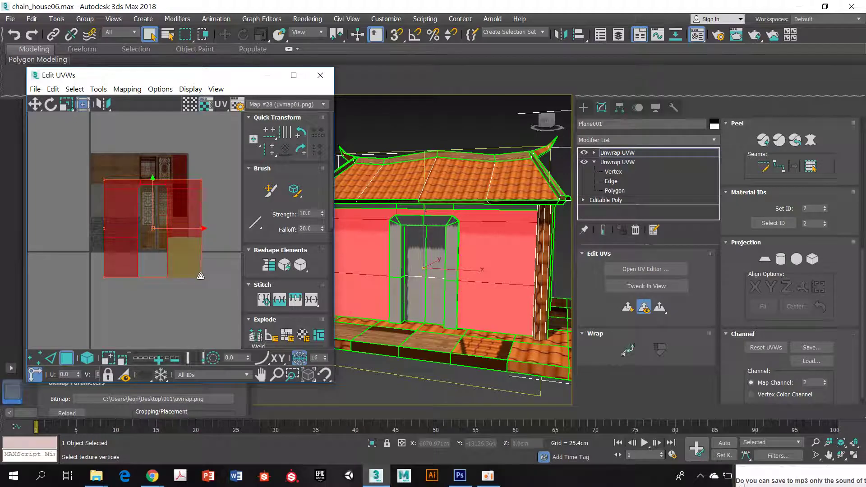
pyautogui.moveTo(201, 277); pyautogui.dragTo(154, 208)
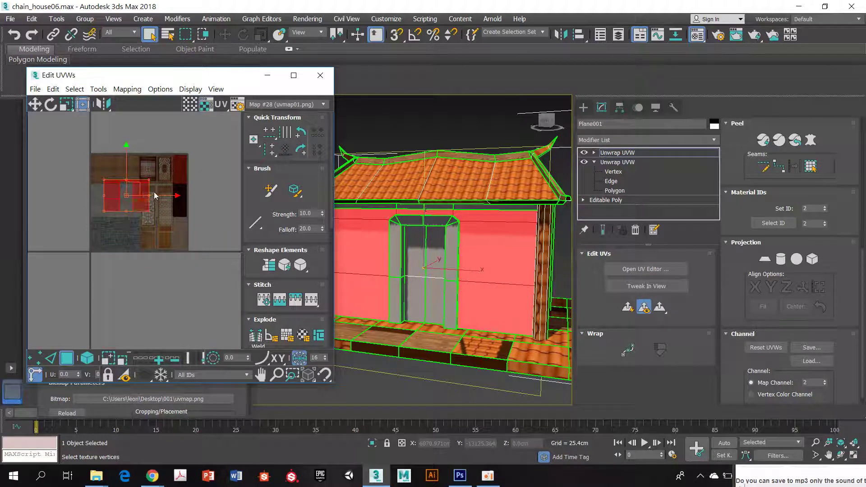
pyautogui.scroll(5, 191, 196)
pyautogui.moveTo(189, 193); pyautogui.dragTo(220, 168, button='middle')
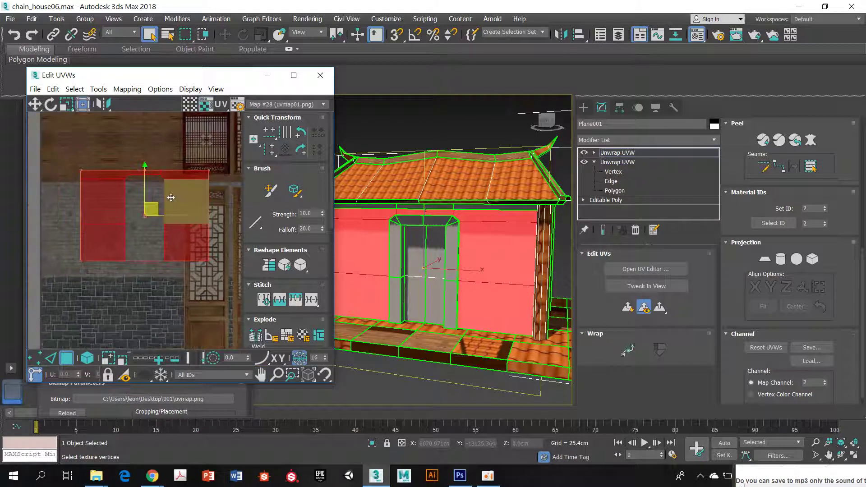
# - Reselect the front wall UV faces and move them fully inside the light grey brick area, above the dark stone
pyautogui.click(128, 219)
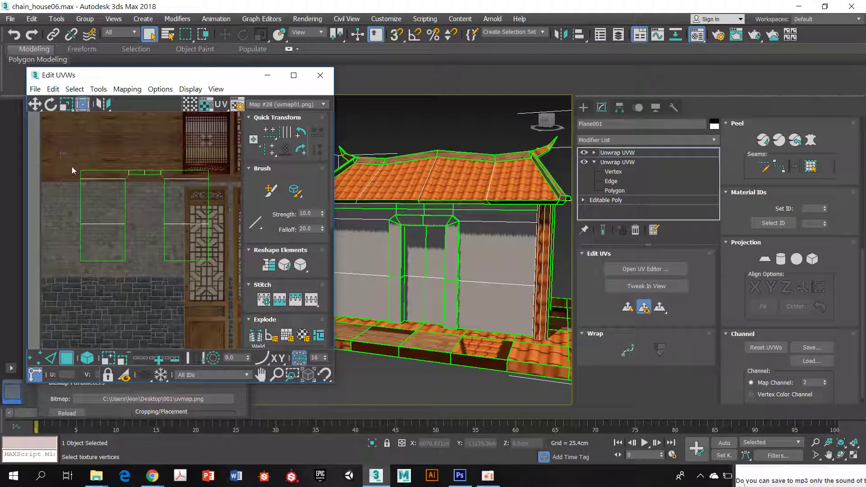
pyautogui.moveTo(229, 288); pyautogui.dragTo(229, 287)
pyautogui.click(50, 166)
pyautogui.moveTo(180, 249); pyautogui.dragTo(228, 284)
pyautogui.moveTo(154, 204); pyautogui.dragTo(121, 219)
pyautogui.click(193, 249)
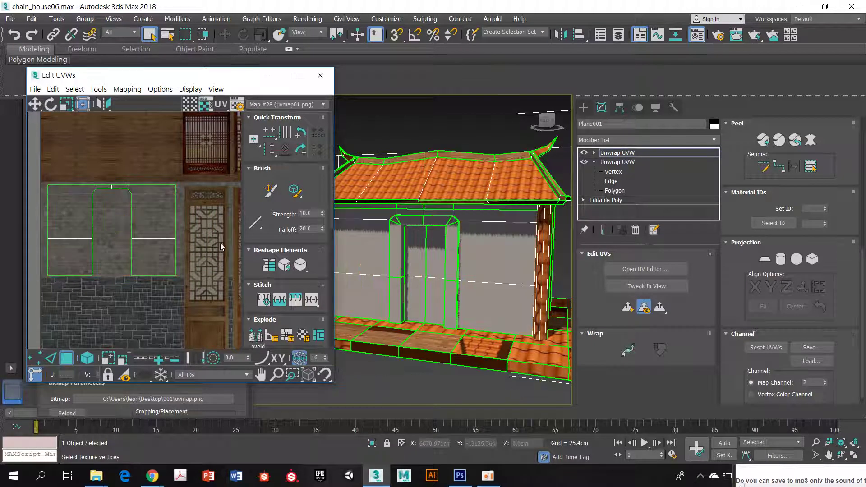
pyautogui.scroll(-5, 416, 244)
pyautogui.keyDown('alt'); pyautogui.moveTo(416, 244); pyautogui.dragTo(435, 248, button='middle'); pyautogui.keyUp('alt')
pyautogui.scroll(6, 436, 247)
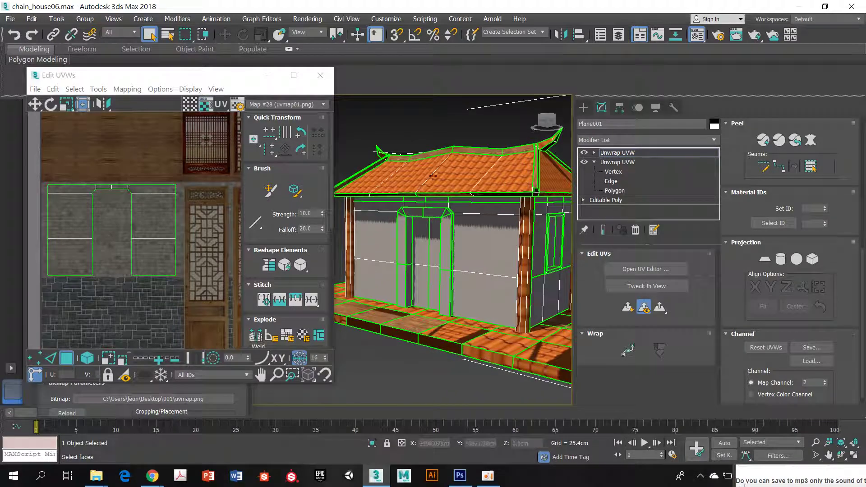
pyautogui.click(79, 19)
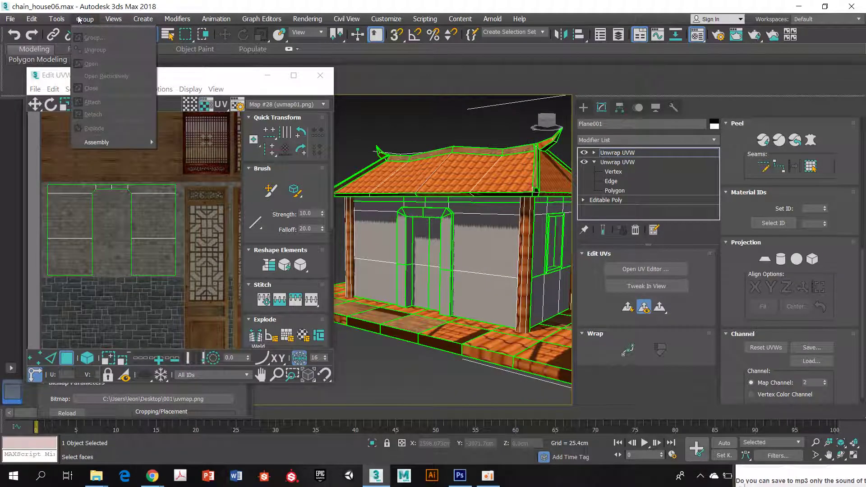
pyautogui.moveTo(114, 18)
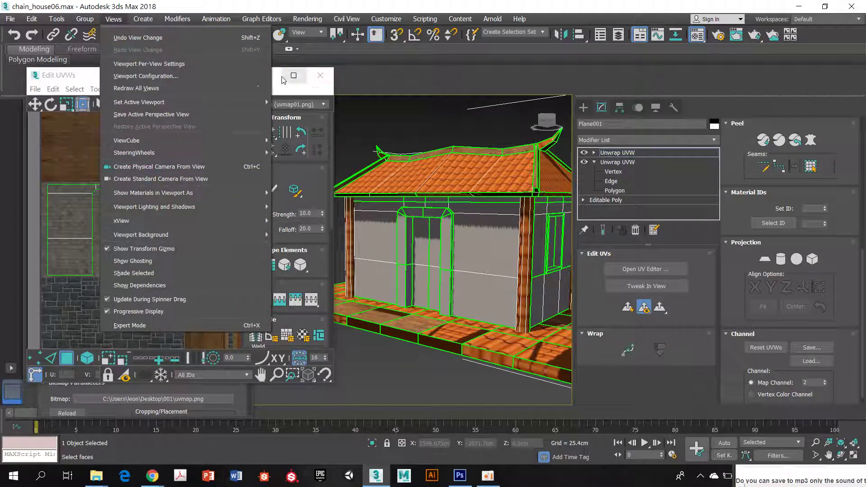
pyautogui.click(284, 90)
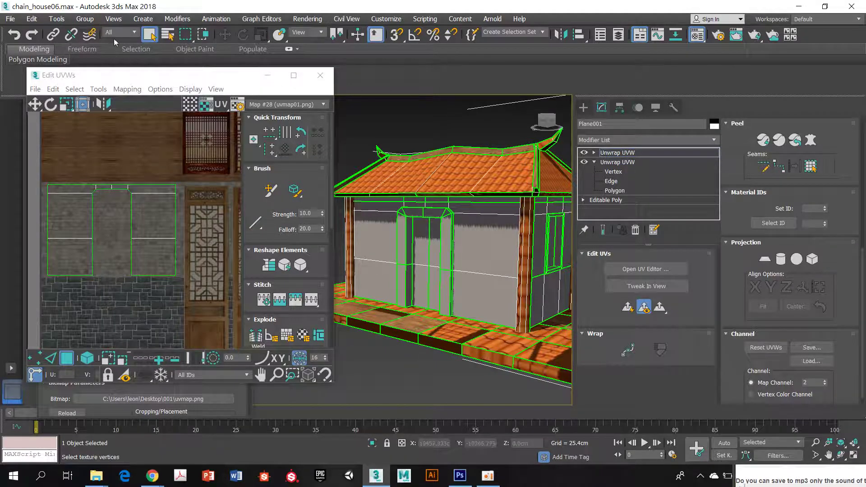
# - Show the materials in the viewport as Shaded Materials with Maps and check the grey brick on the front wall
pyautogui.click(118, 21)
pyautogui.moveTo(188, 194)
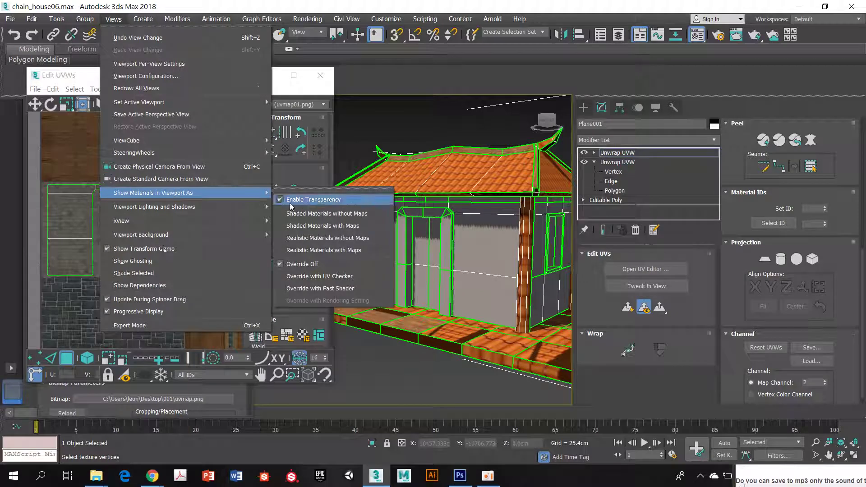
pyautogui.click(322, 226)
pyautogui.scroll(5, 474, 234)
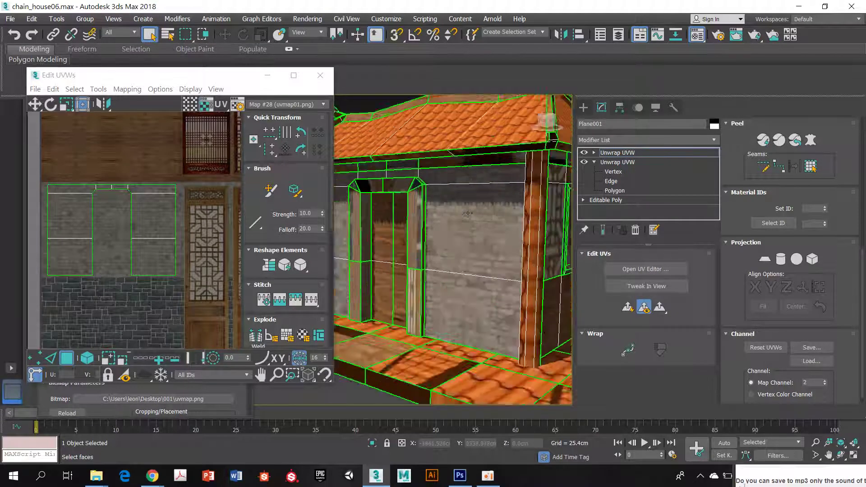
pyautogui.scroll(-3, 499, 258)
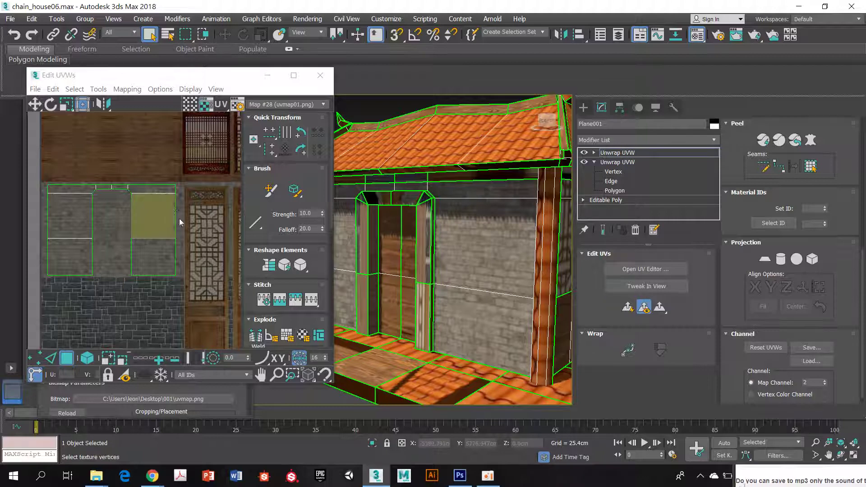
# - Examine the whole uvmap01.png layout in the UV editor and the house's front wall, corner column and side wall
pyautogui.scroll(-4, 142, 212)
pyautogui.moveTo(142, 212); pyautogui.dragTo(151, 204, button='middle')
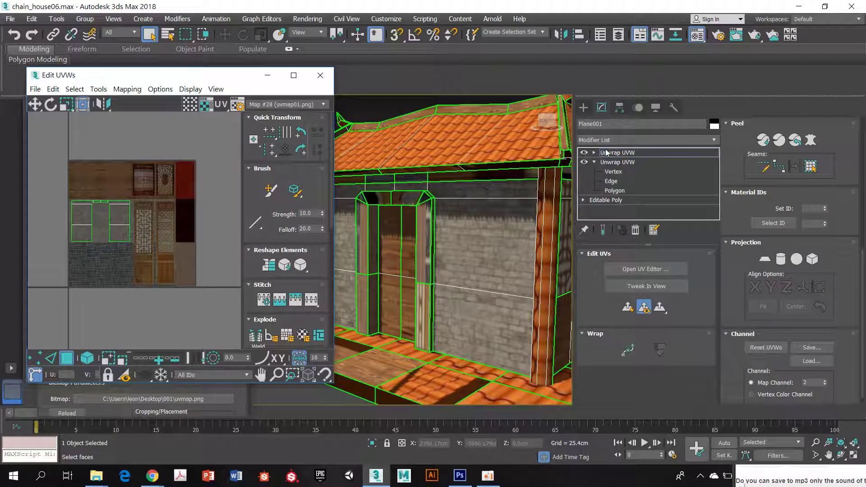
pyautogui.moveTo(522, 207); pyautogui.dragTo(487, 222, button='middle')
pyautogui.scroll(-3, 487, 222)
pyautogui.scroll(3, 488, 197)
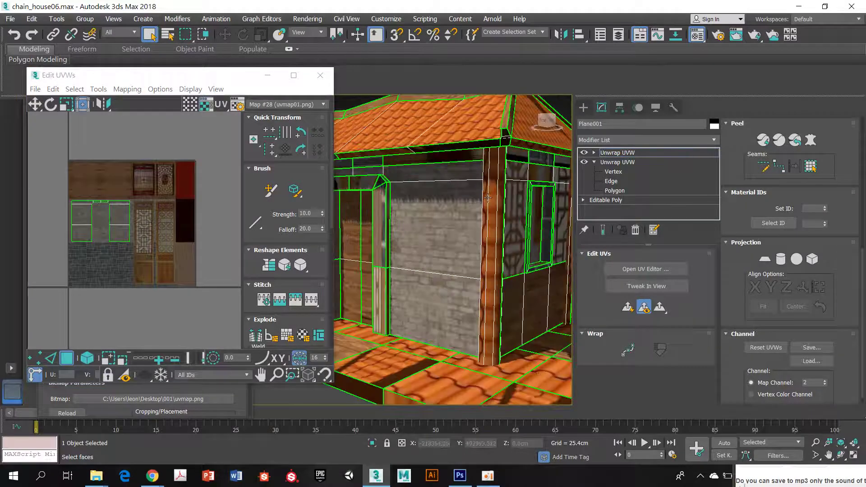
pyautogui.keyDown('alt'); pyautogui.moveTo(495, 199); pyautogui.dragTo(495, 203, button='middle'); pyautogui.keyUp('alt')
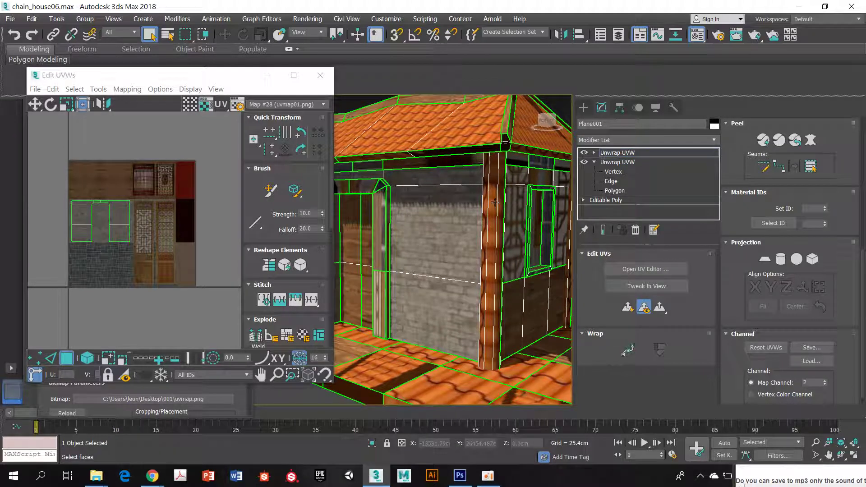